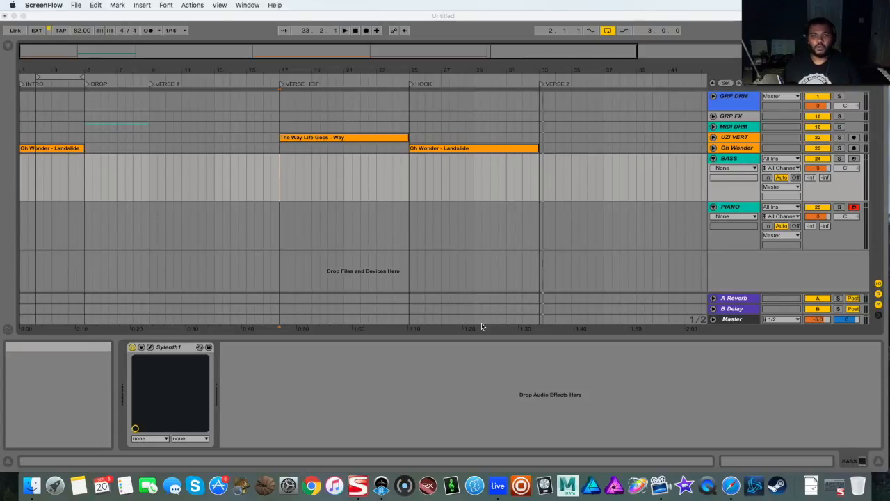
click(731, 485)
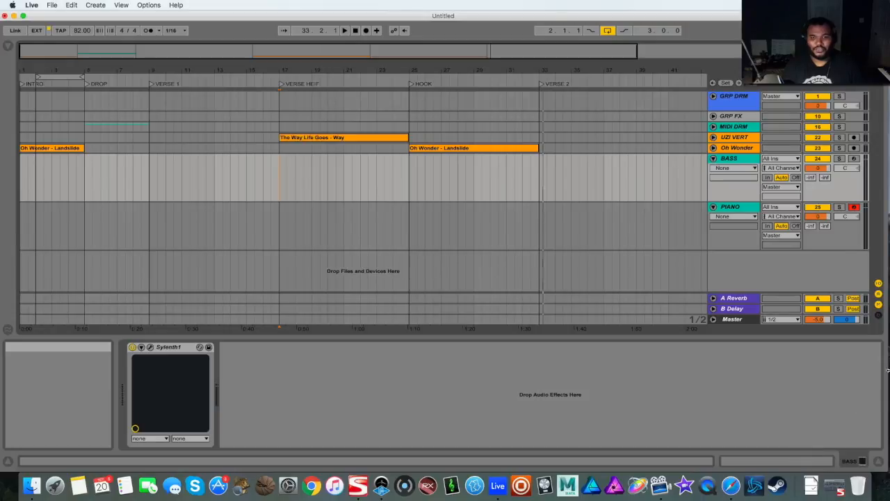
Unfold the UZI VERT and Oh Wonder tracks and hide their automation by setting both envelope choosers to None
click(713, 147)
click(712, 138)
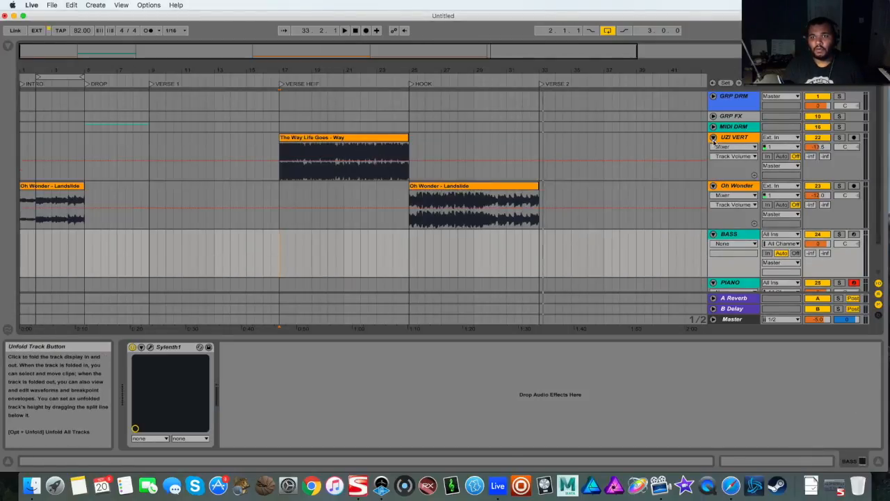
click(735, 195)
click(720, 203)
click(734, 148)
click(719, 155)
Show the sample settings of the clip The Way Life Goes, then play the arrangement from bar 17
click(365, 141)
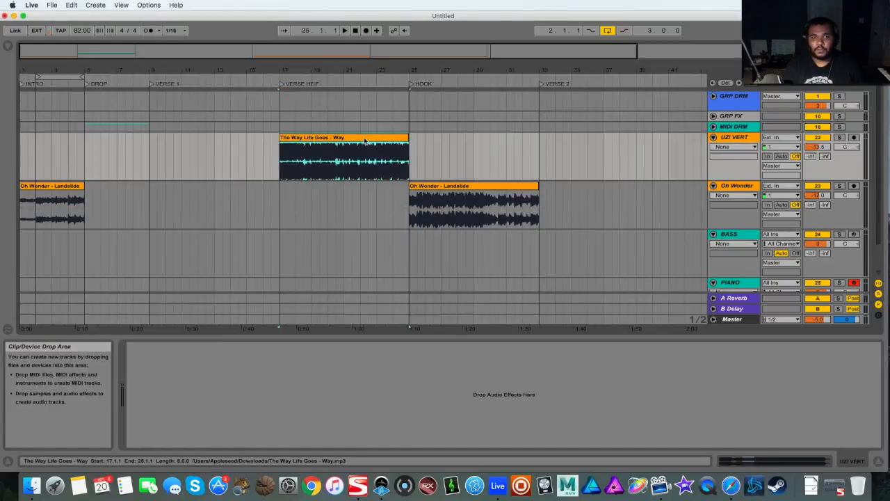
click(747, 461)
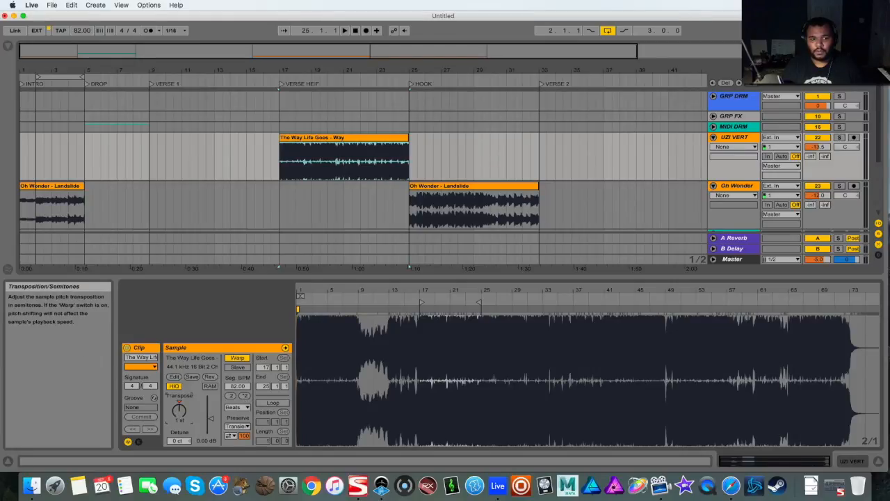
click(278, 207)
key(space)
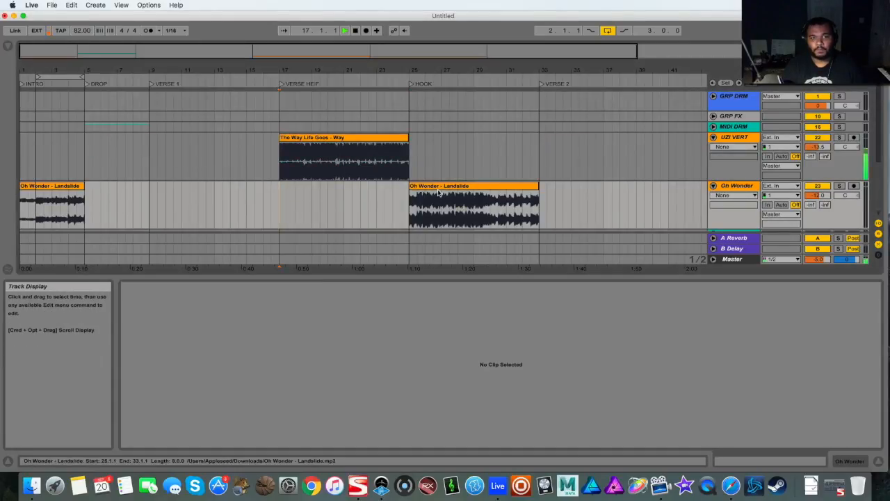
Transpose the Oh Wonder clip in the HOOK section to 2 st and listen through it before stopping playback
click(440, 192)
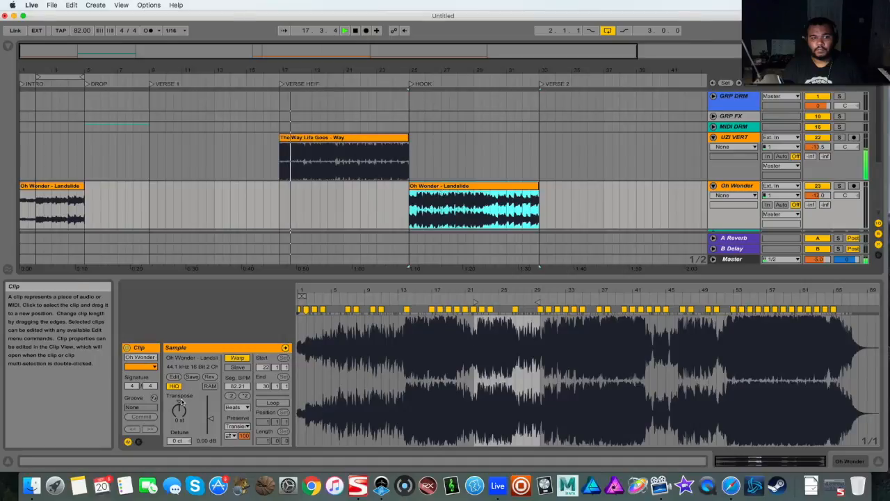
drag(180, 406, 181, 397)
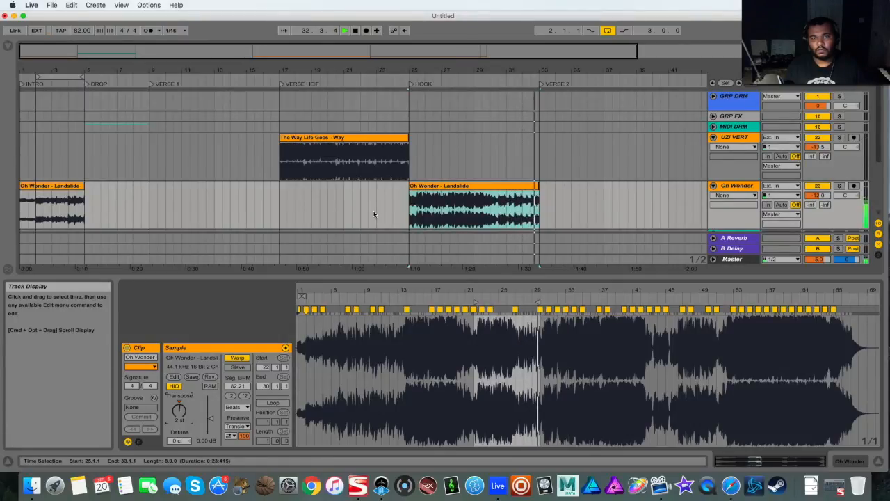
key(space)
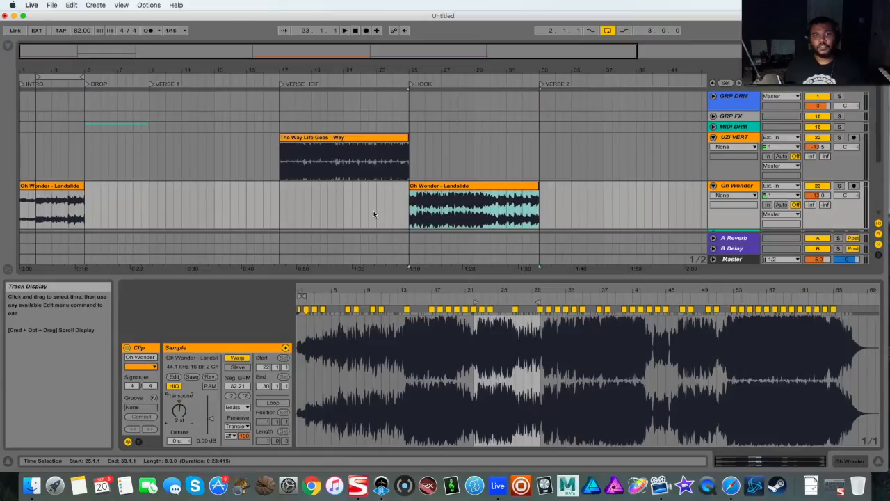
Set the loop to the four DROP bars from 5.1.1 and unfold the MIDI DRM group's DRUM track to show its clip
drag(107, 53, 68, 53)
drag(108, 78, 261, 83)
click(713, 126)
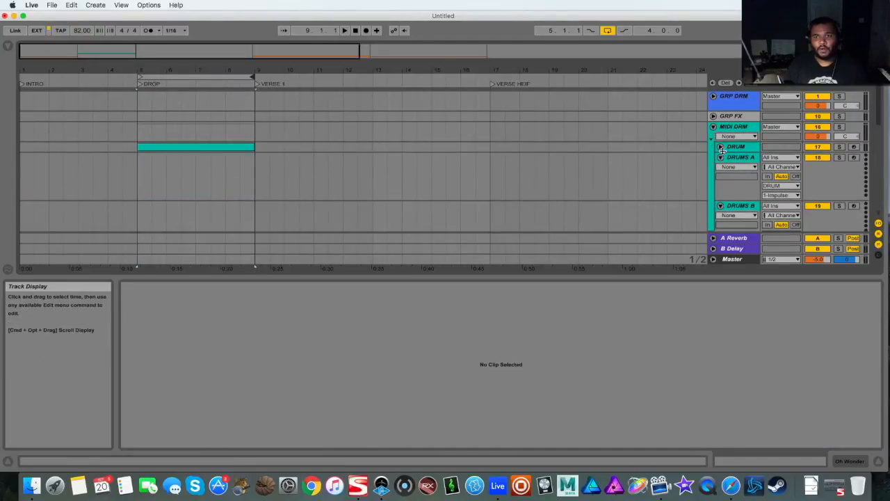
click(719, 147)
click(215, 167)
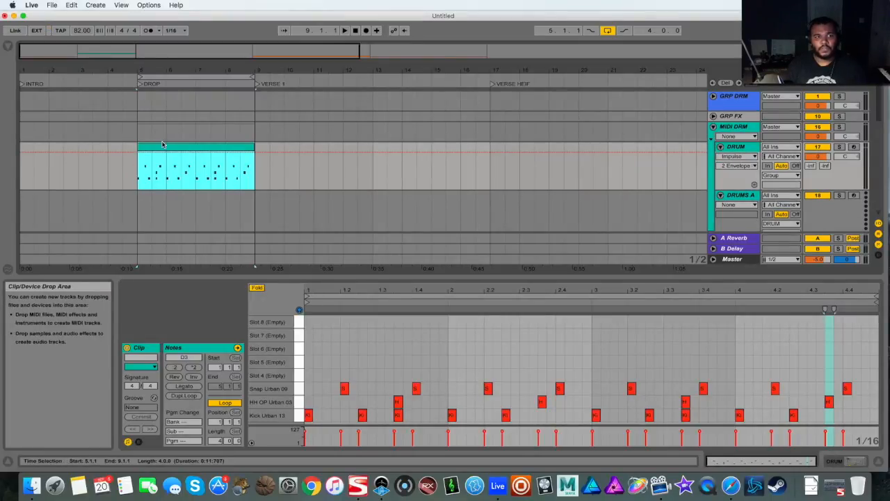
Play the drum pattern from bar 5 and hide the DRUM track's automation by setting its chooser to None
click(138, 207)
key(space)
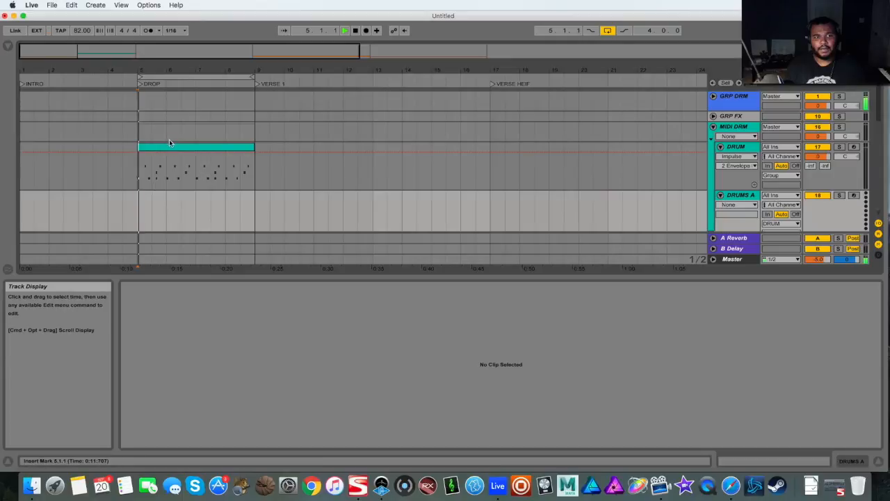
click(173, 145)
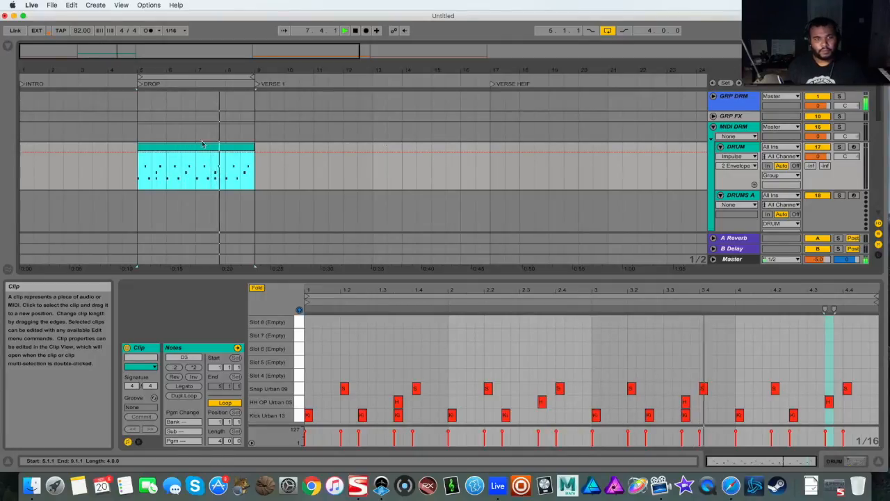
click(728, 158)
click(724, 164)
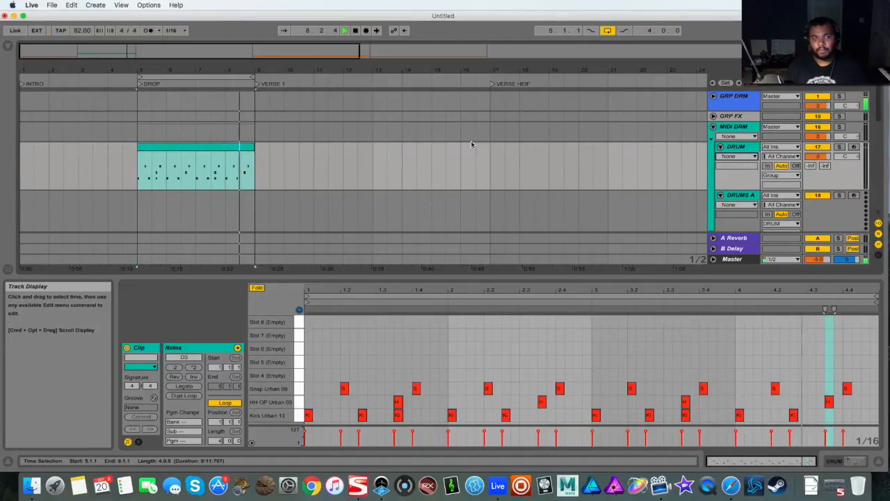
key(space)
Copy the four-bar drum clip to the start of VERSE 1 and extend the loop end to bar 13
mouse_move(235, 50)
mouse_down()
mouse_move(235, 31)
mouse_move(235, 44)
mouse_up()
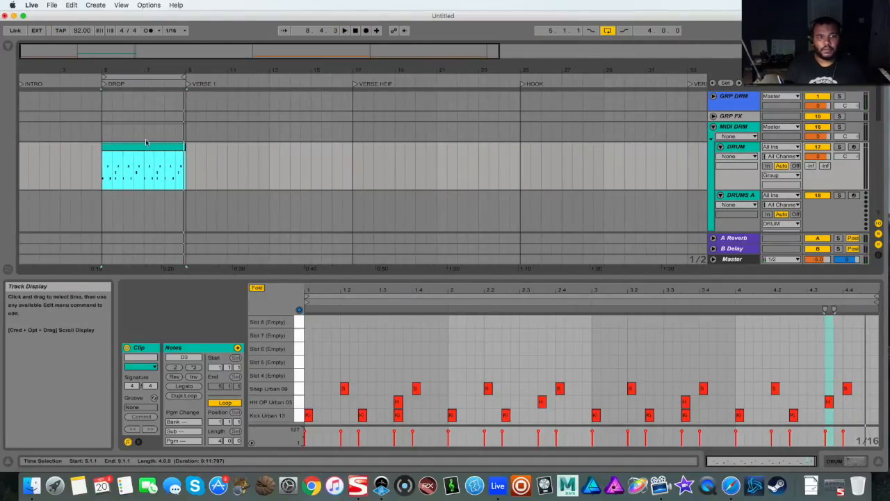
drag(137, 149, 224, 153)
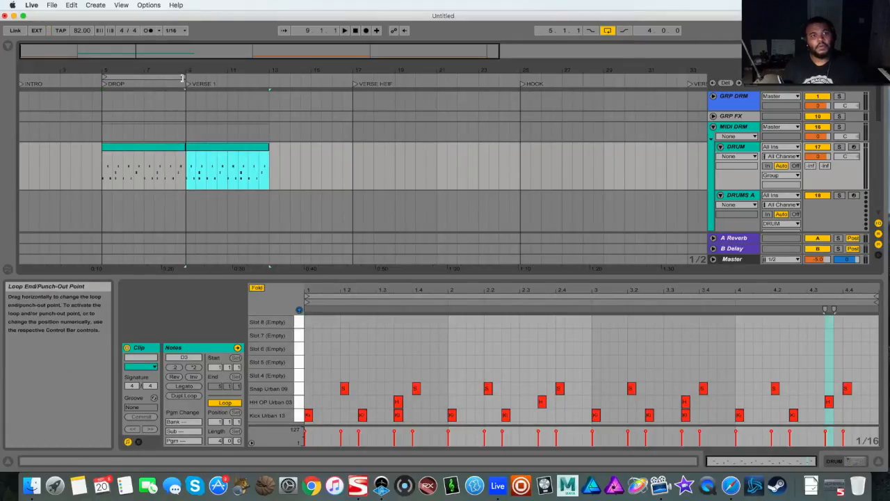
drag(185, 75, 269, 77)
Play the Oh Wonder intro sample from bar 1 and stop before the DROP section
scroll(143, 125, down, 2)
scroll(136, 115, down, 5)
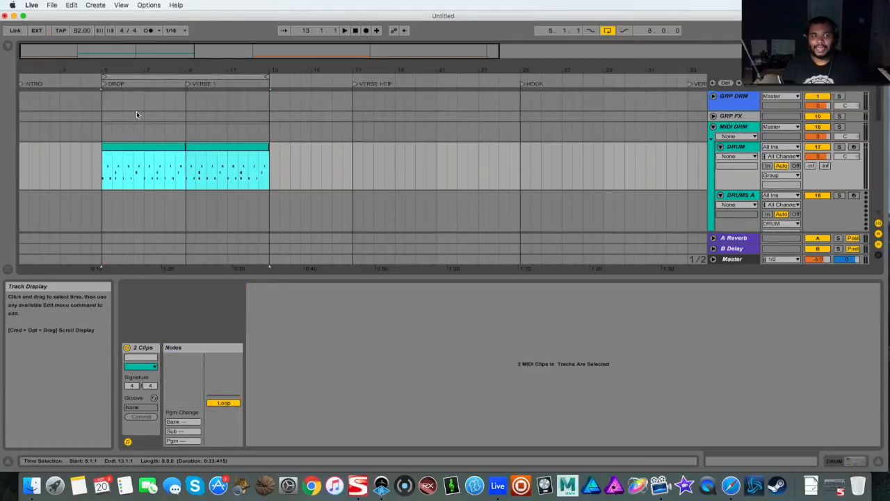
drag(155, 53, 134, 57)
scroll(146, 175, up, 2)
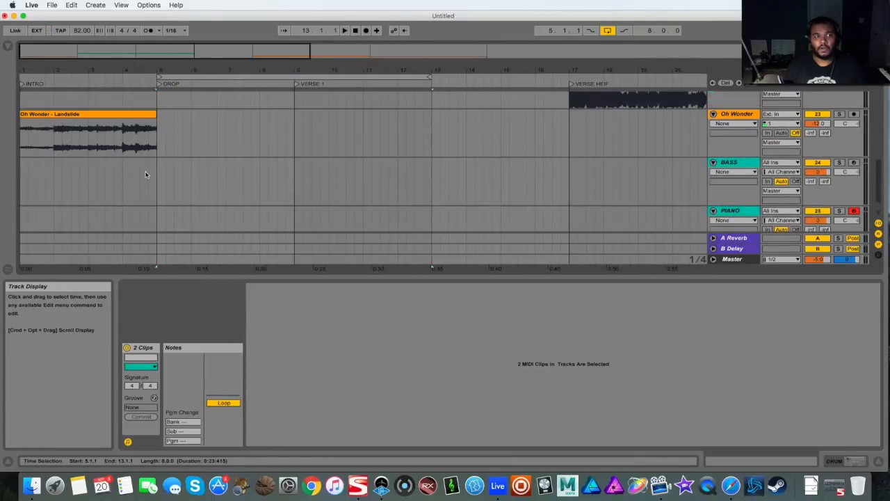
click(19, 217)
key(space)
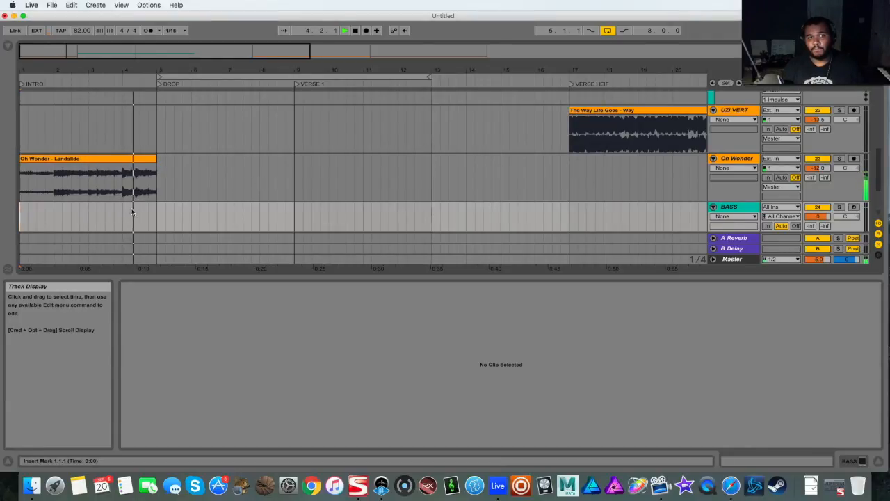
key(space)
Split the Oh Wonder intro clip at bars 2 and 4
click(125, 187)
drag(125, 187, 57, 185)
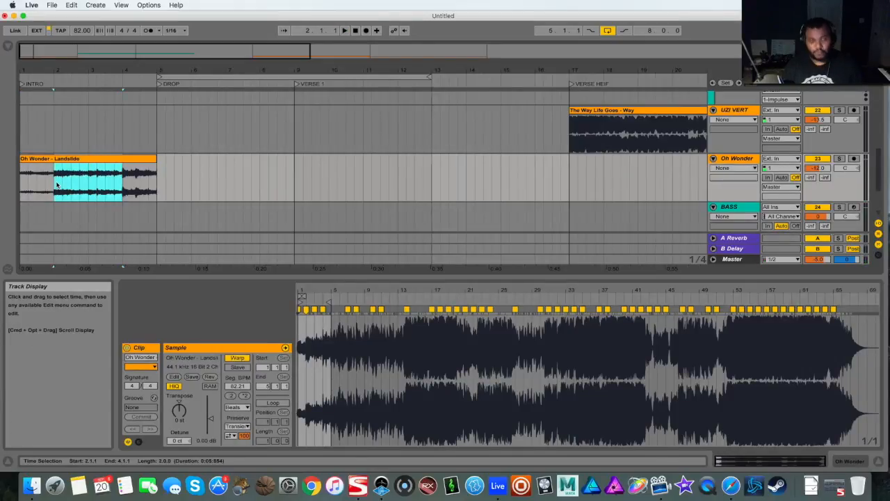
key(super+e)
Fill DROP with four copies of the one-bar opening Oh Wonder slice and bars 9 to 13 with two copies of the two-bar slice
click(46, 163)
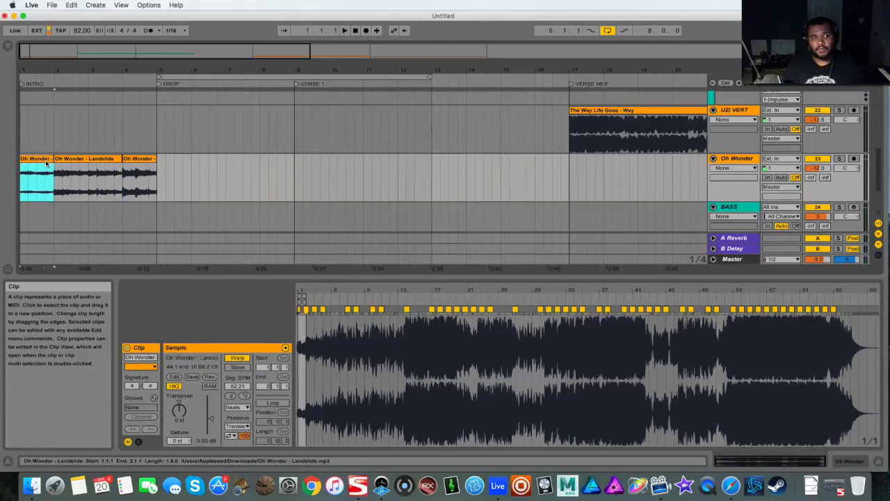
drag(37, 162, 276, 170)
click(306, 174)
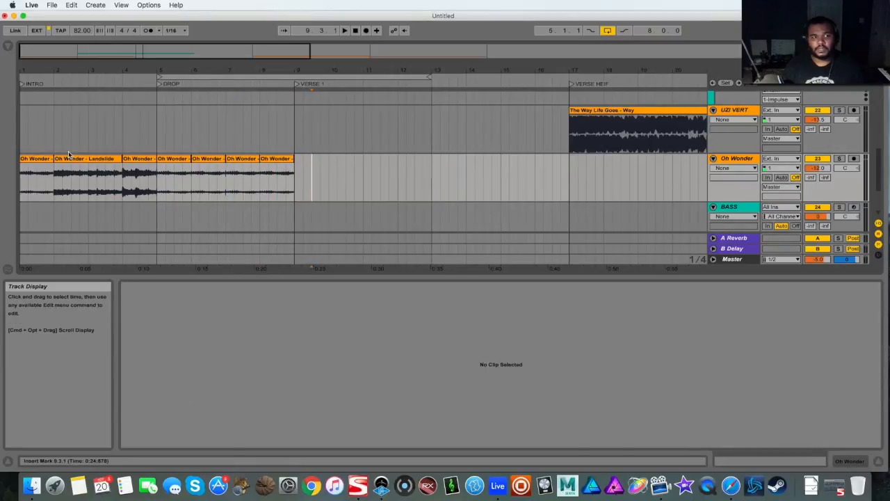
click(75, 161)
drag(75, 161, 372, 169)
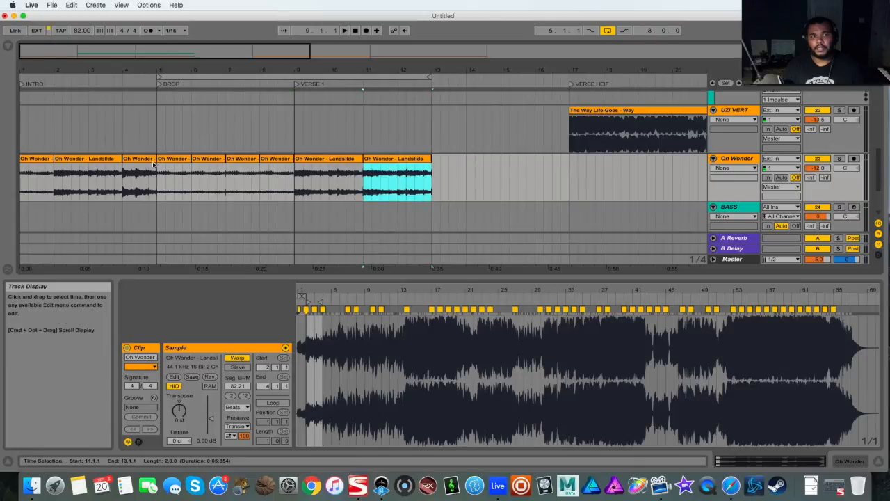
Play the arrangement from bar 5 through the copied slices and fold the MIDI DRM group
click(156, 214)
key(space)
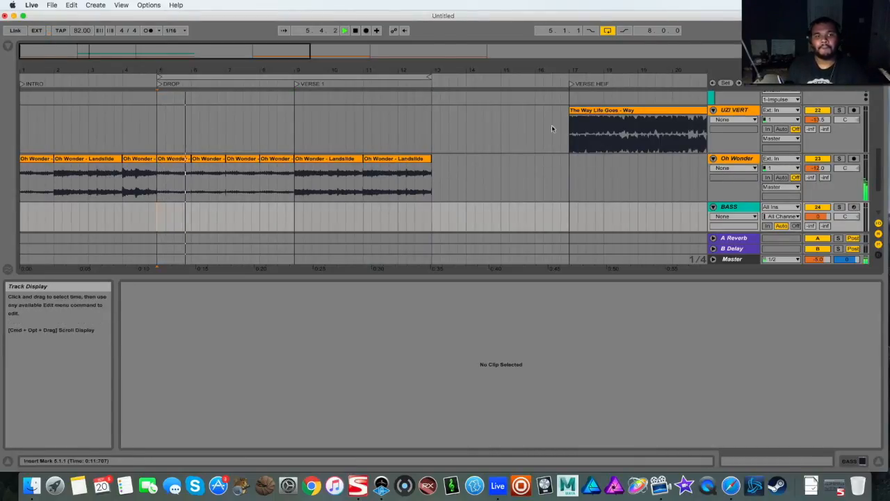
scroll(512, 144, down, 1)
scroll(511, 144, up, 8)
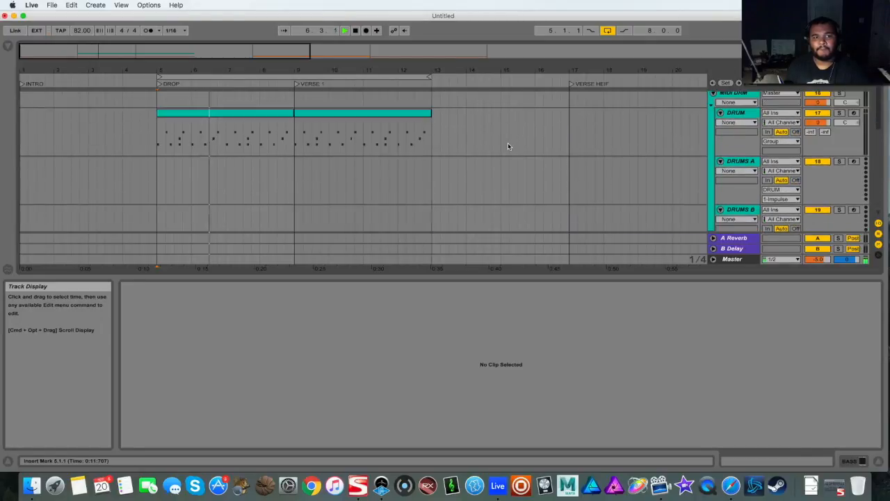
scroll(507, 145, up, 2)
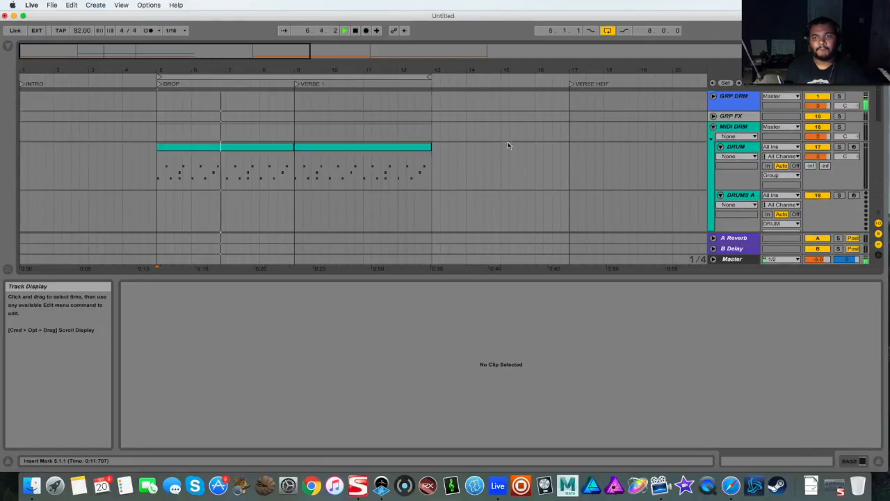
click(713, 127)
scroll(392, 175, down, 3)
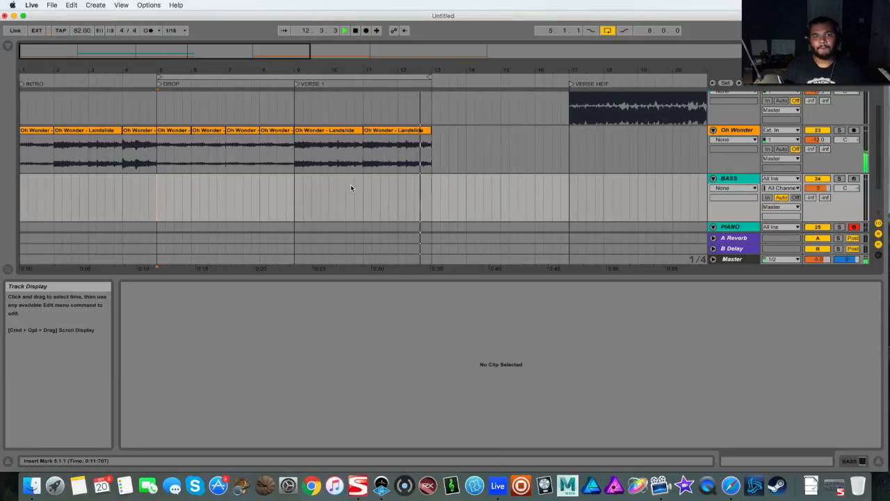
key(space)
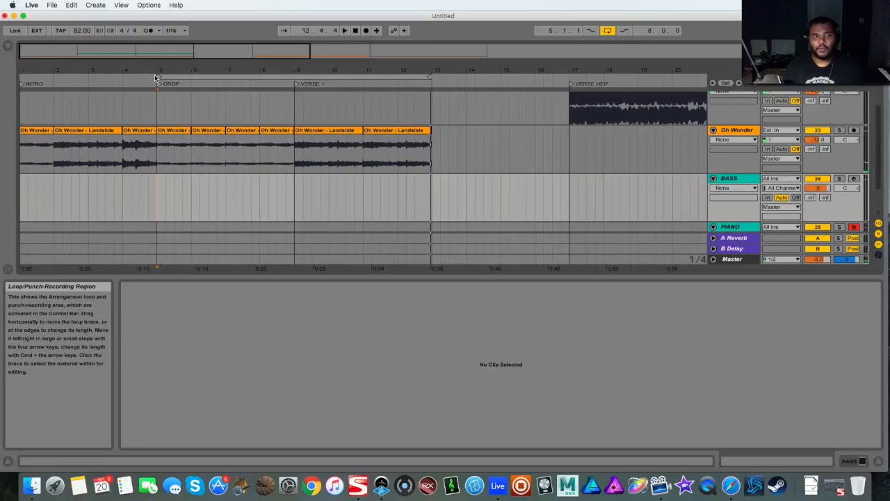
Consolidate the Oh Wonder slice spanning bars 9 to 11 at the start of VERSE 1
drag(362, 158, 295, 155)
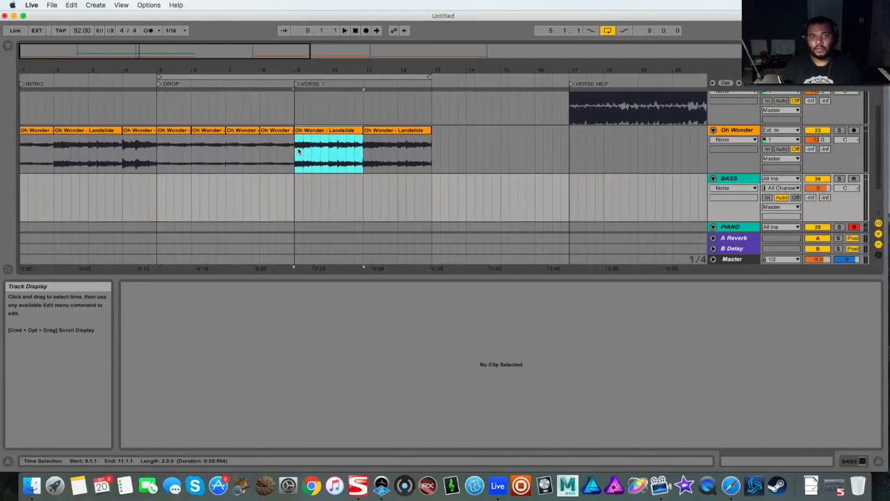
right_click(324, 132)
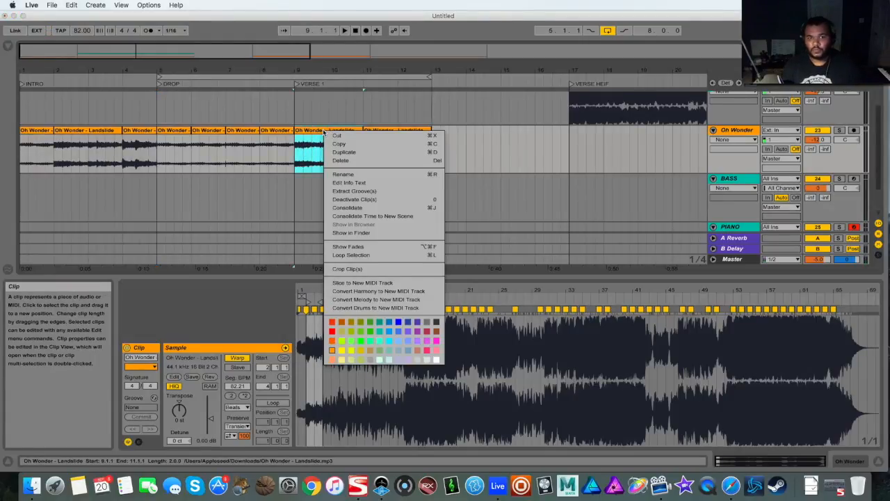
click(395, 207)
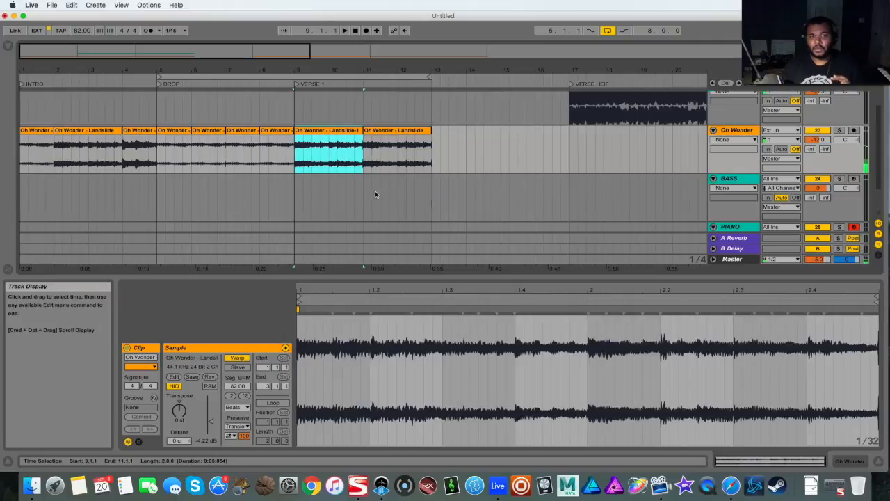
Convert the harmony of the consolidated Oh Wonder clip to a new MIDI track and unfold that track
right_click(321, 130)
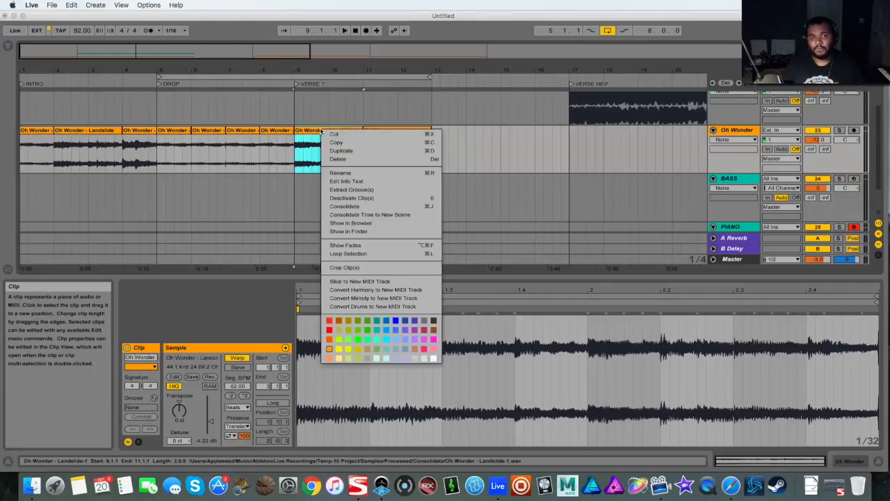
click(404, 291)
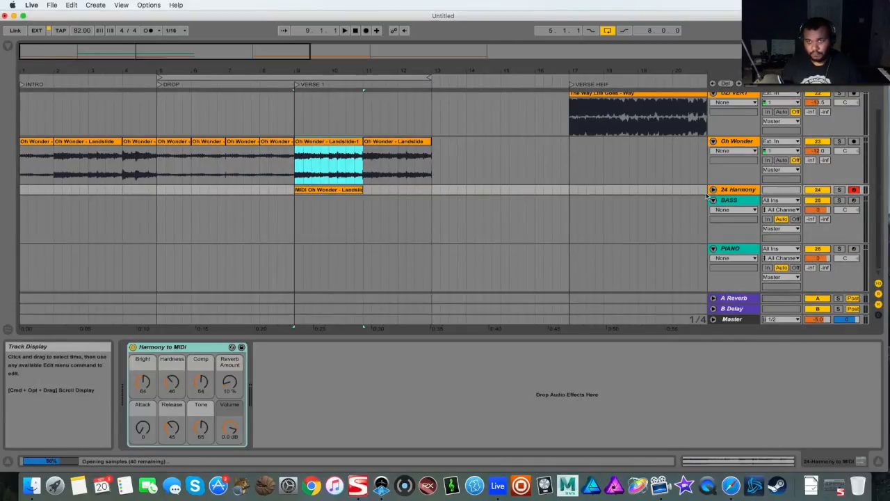
click(713, 189)
Open the converted harmony clip in the note editor and fold the view to used notes only
click(327, 208)
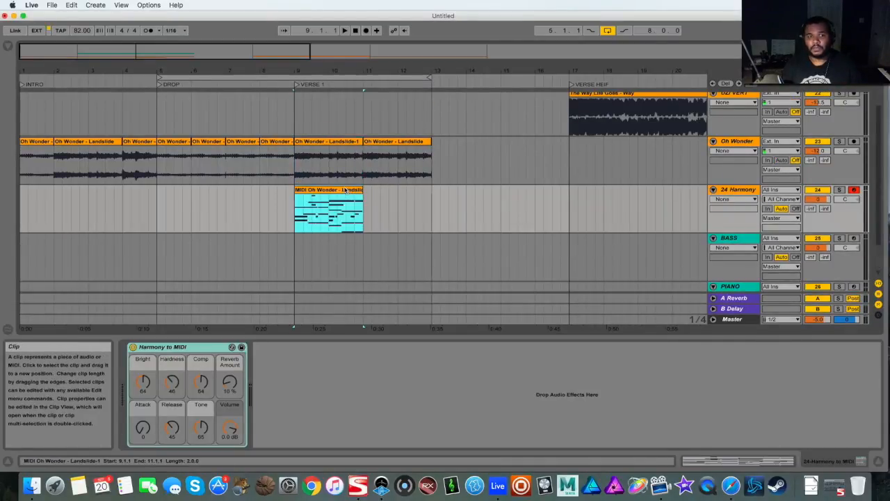
click(784, 459)
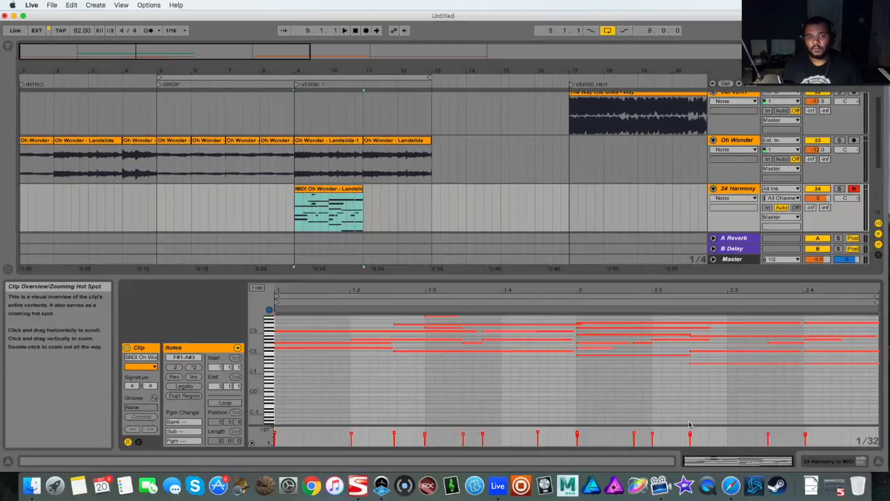
click(257, 288)
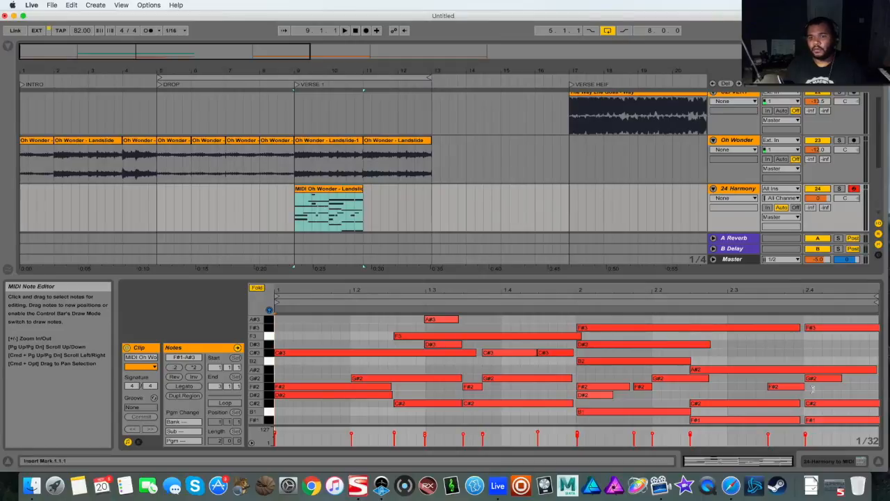
Examine the F#2 notes and audition the lowest notes D#2, C#2, B1 and F#1 in the converted harmony clip
drag(864, 384, 461, 387)
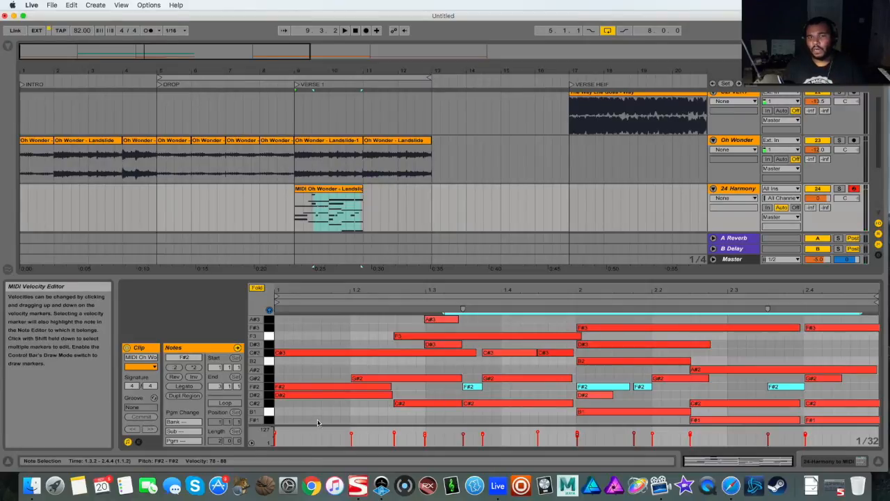
click(350, 330)
click(339, 394)
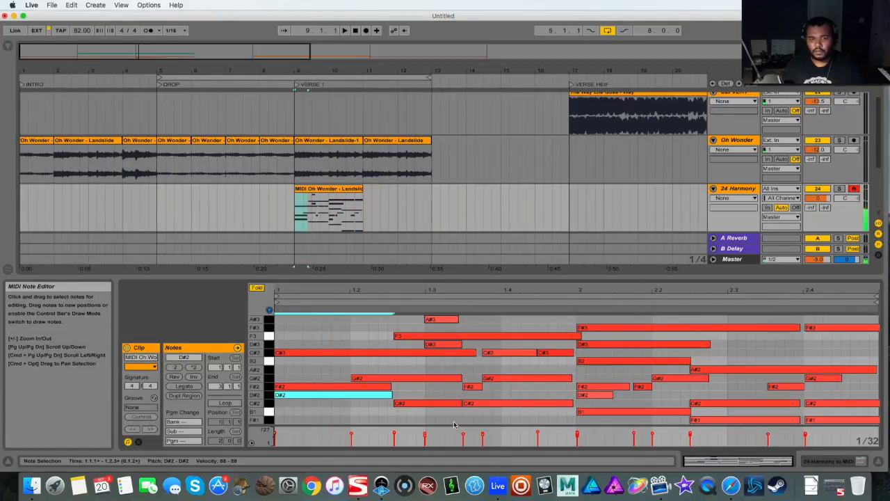
click(438, 403)
click(633, 411)
click(742, 415)
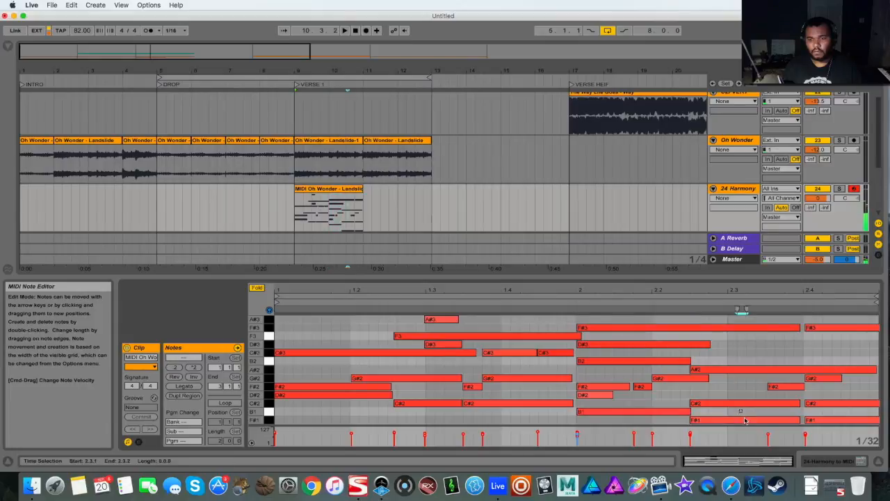
click(742, 417)
click(446, 420)
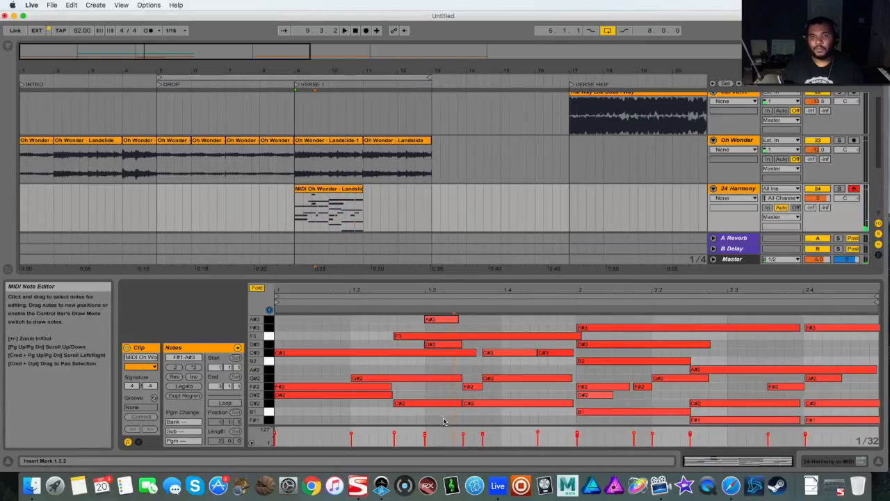
Shorten the arrangement loop to the two bars from bar 9 and minimize the KeyFinder window
drag(429, 78, 378, 78)
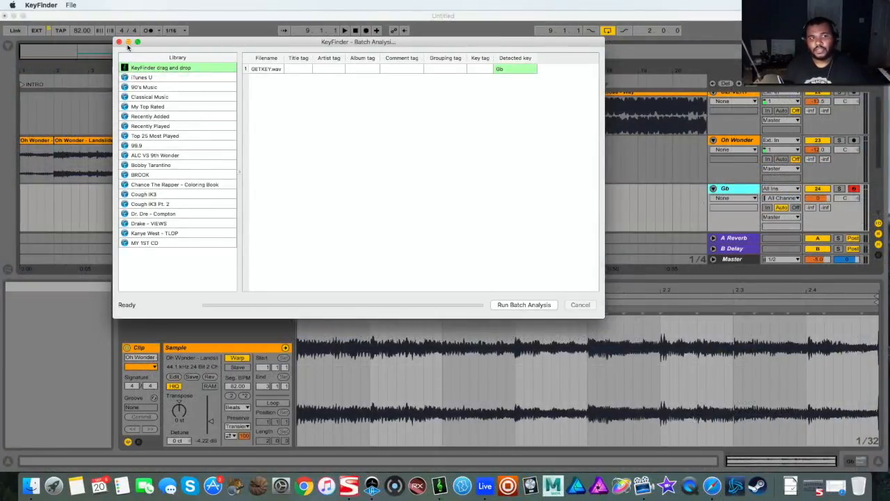
click(128, 42)
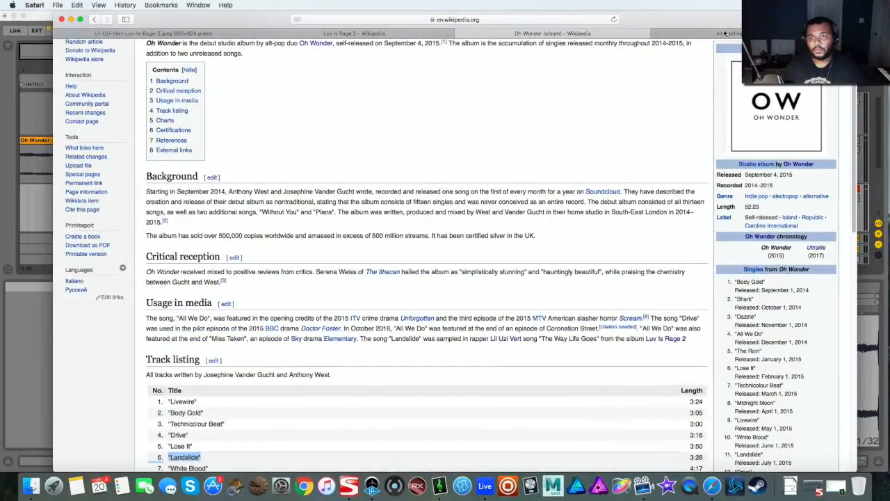
Switch to the Interactive Circle of Fifths in Safari and compare the Gb and F# tonics in Major / Ionian mode
click(726, 33)
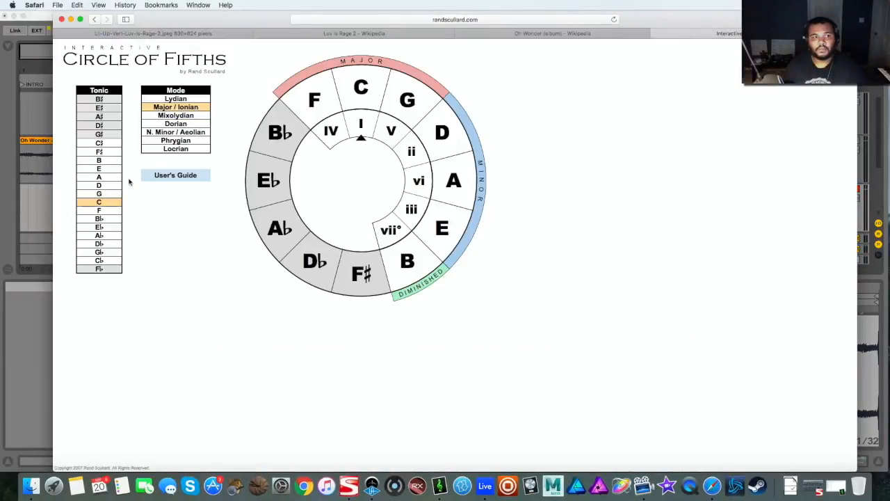
click(106, 253)
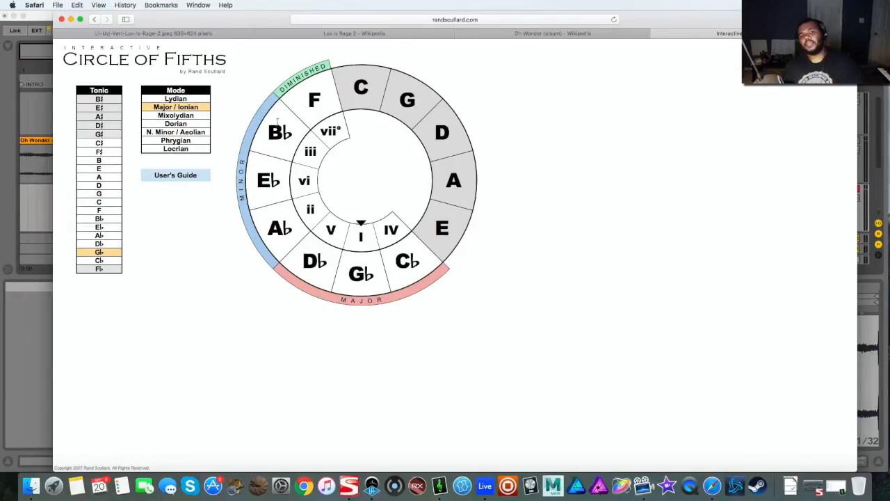
drag(696, 22, 888, 10)
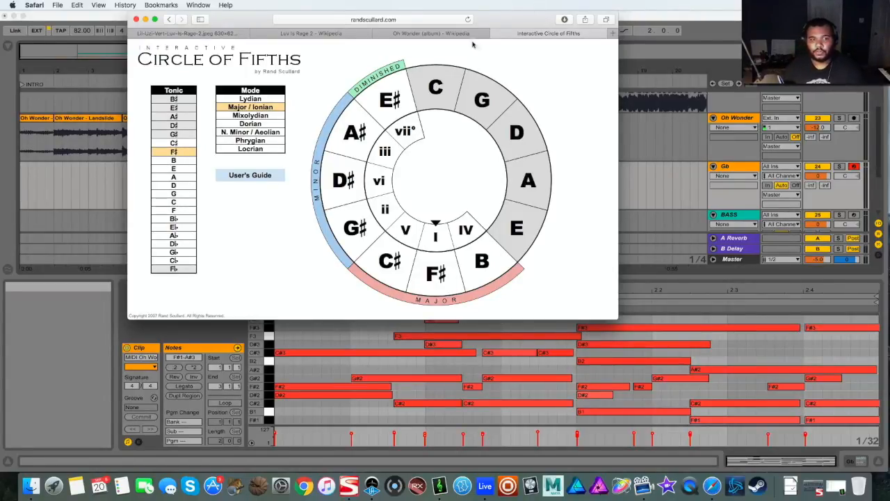
click(180, 252)
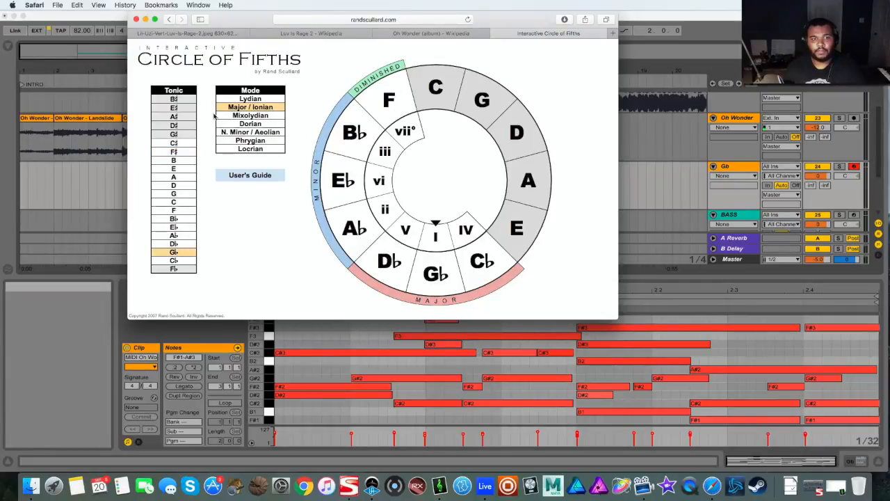
click(177, 153)
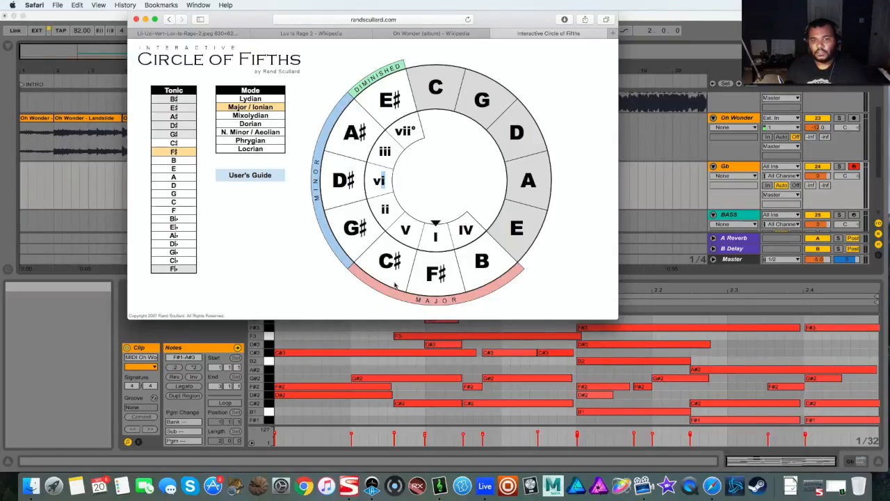
Study the V, IV, I and vi degrees of F# major on the circle against the clip's bass notes
double_click(403, 228)
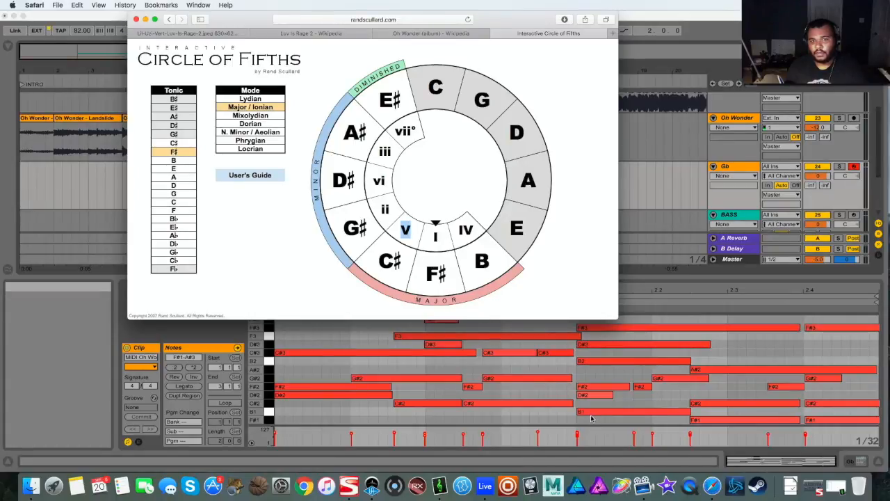
mouse_move(460, 230)
mouse_down()
mouse_move(474, 231)
mouse_move(460, 245)
mouse_up()
click(454, 247)
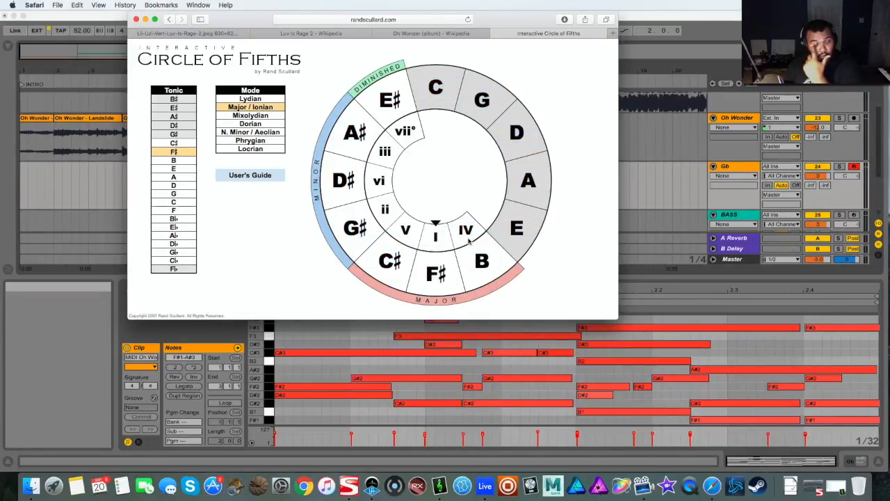
mouse_move(439, 241)
mouse_down()
mouse_move(456, 241)
mouse_move(429, 240)
mouse_move(451, 240)
mouse_up()
click(464, 264)
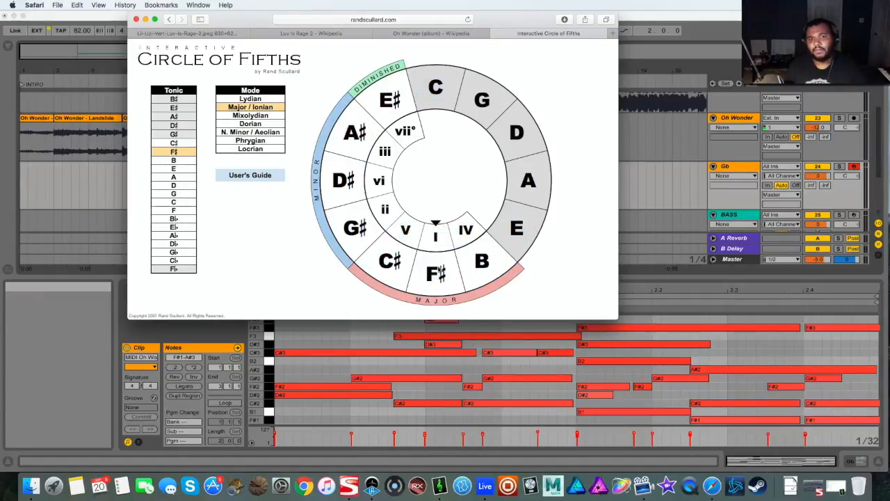
double_click(375, 180)
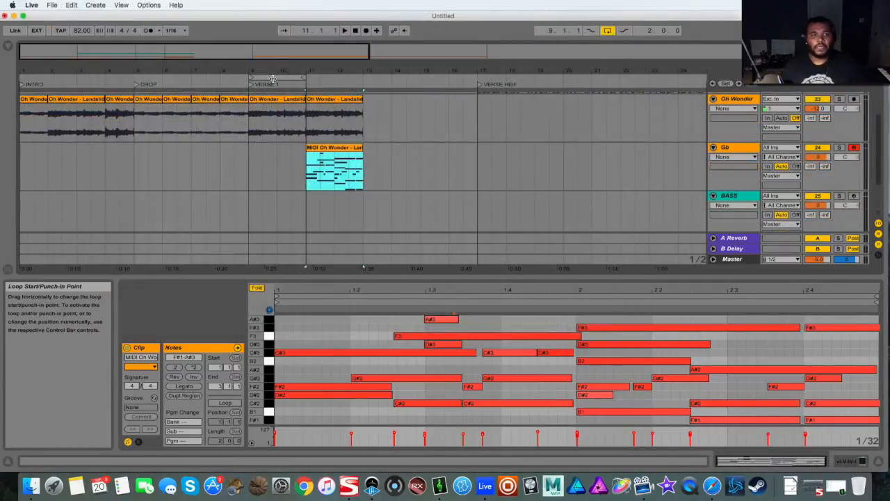
Move the two-bar arrangement loop to the start of DROP at bar 5 and play it briefly
click(189, 79)
drag(189, 78, 158, 78)
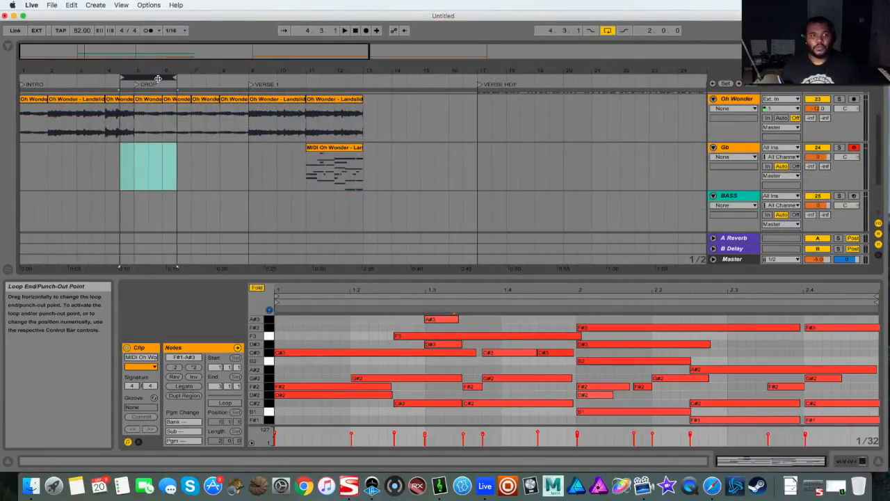
click(133, 218)
key(space)
key(super+shift+t)
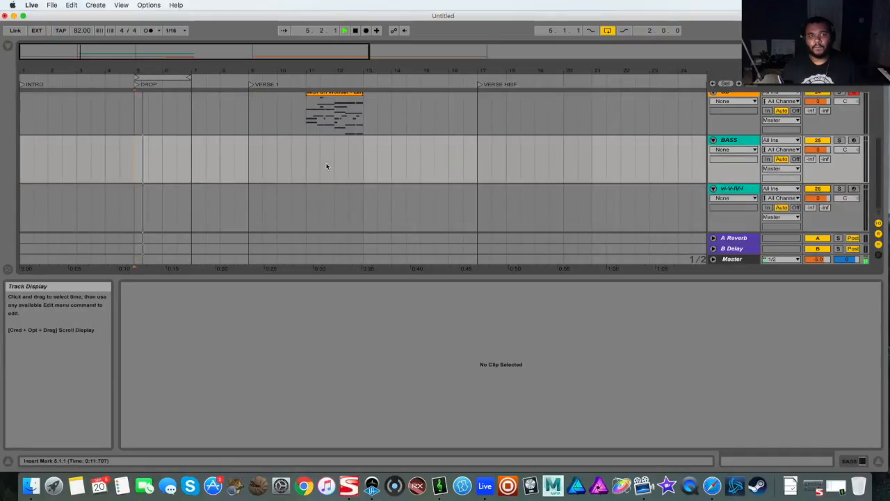
click(743, 190)
key(space)
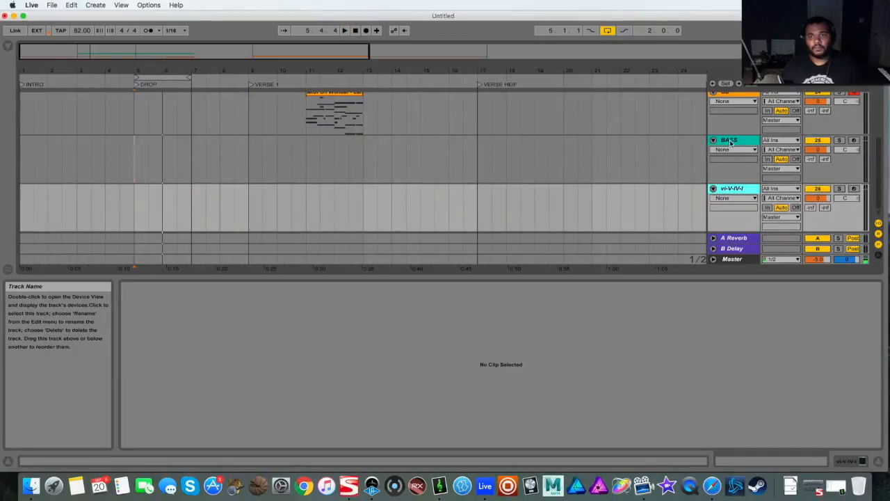
Add the C Major preset of the Scale MIDI effect ahead of Sylenth1 on the BASS track
click(730, 142)
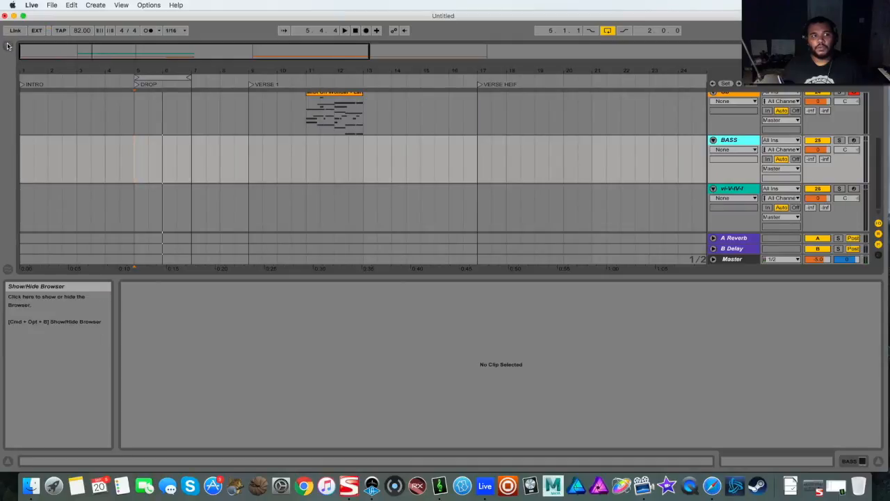
key(super+alt+b)
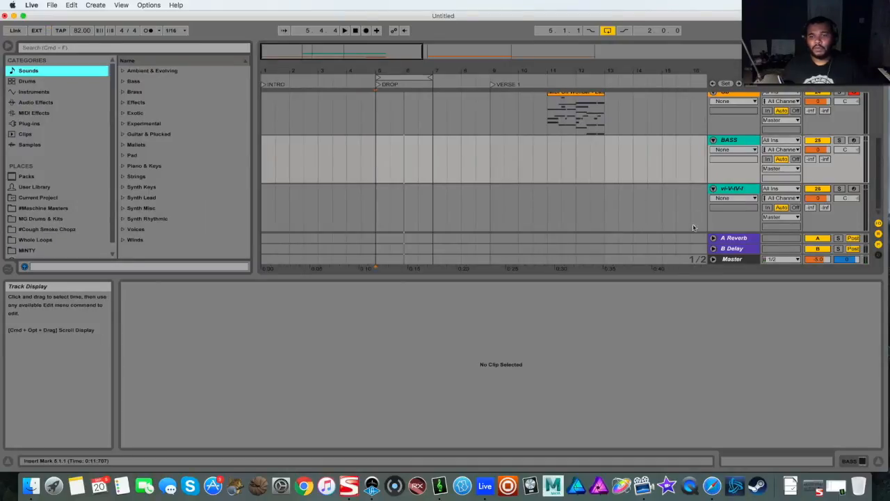
click(711, 485)
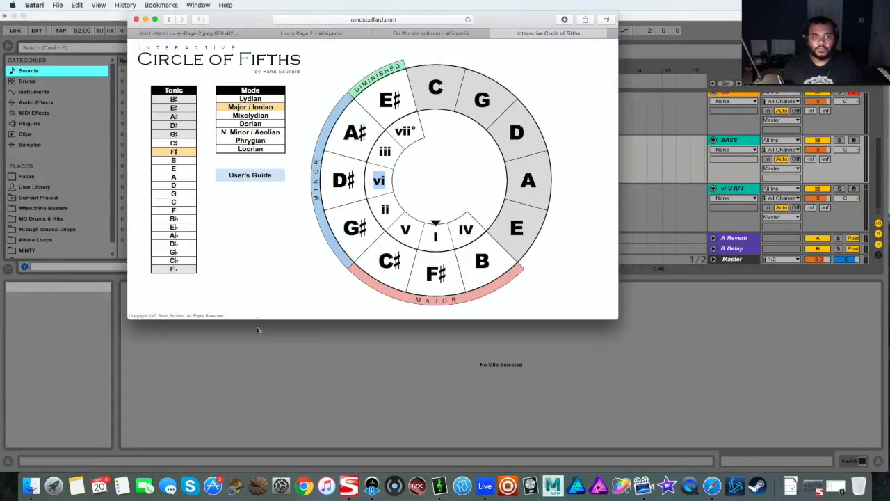
click(277, 368)
click(41, 112)
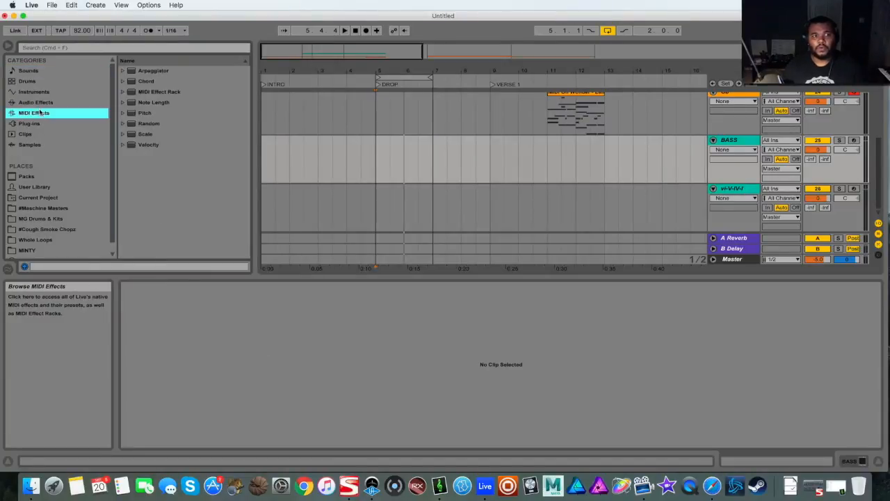
click(123, 134)
click(743, 141)
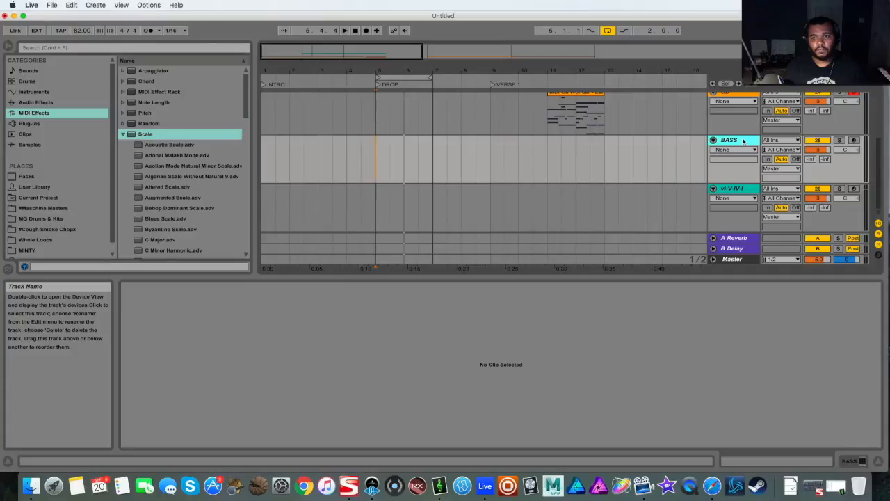
click(852, 461)
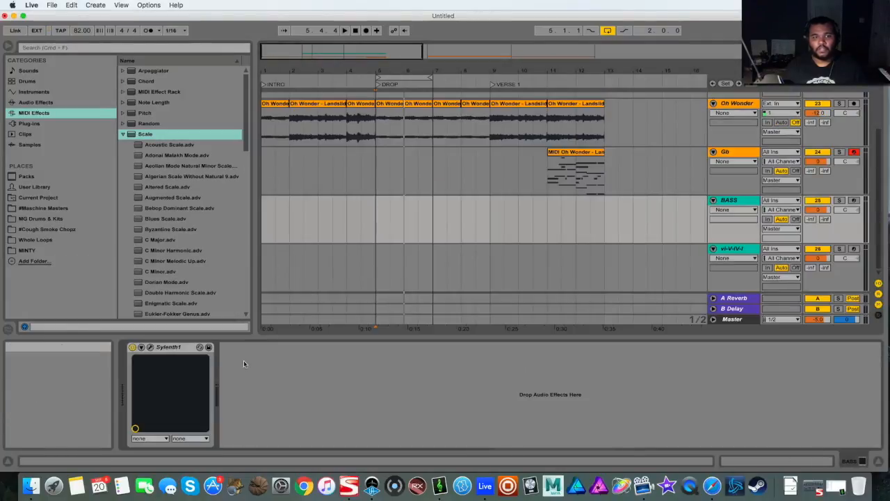
scroll(159, 238, down, 4)
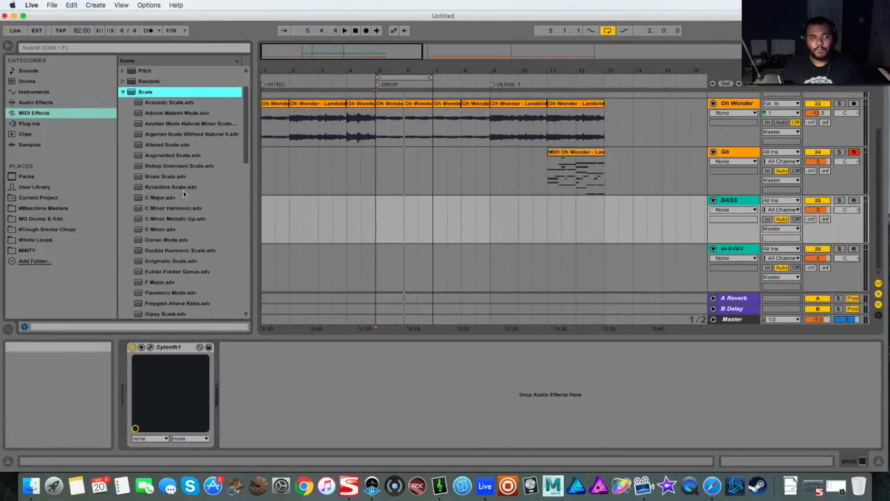
drag(162, 198, 128, 388)
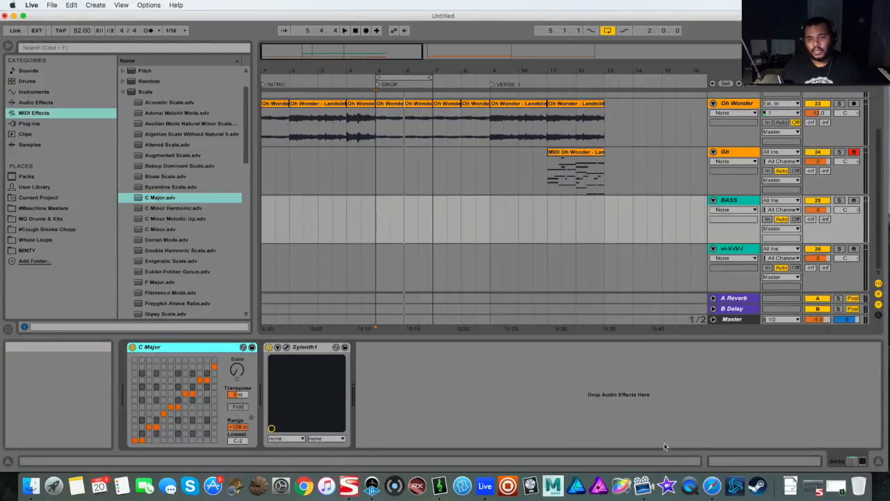
Set the C Major scale effect's Base to F#, hide the BASS track's automation, and arm that track for recording
drag(237, 370, 237, 363)
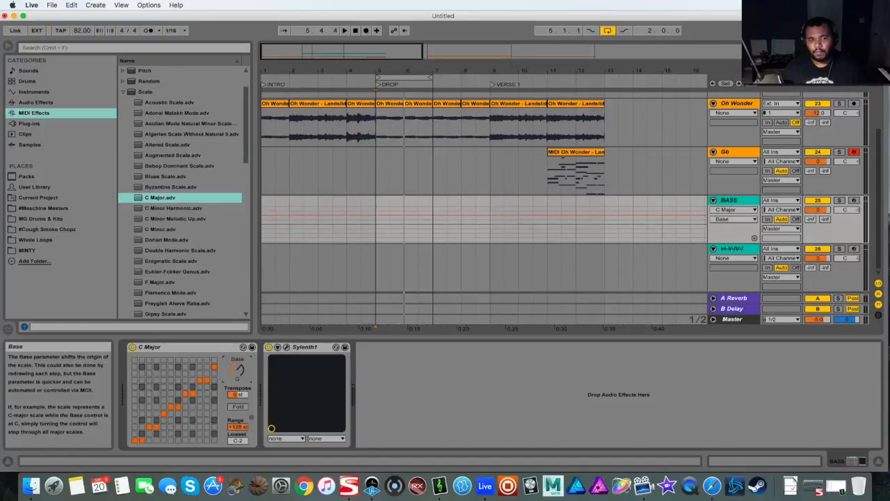
drag(237, 370, 238, 378)
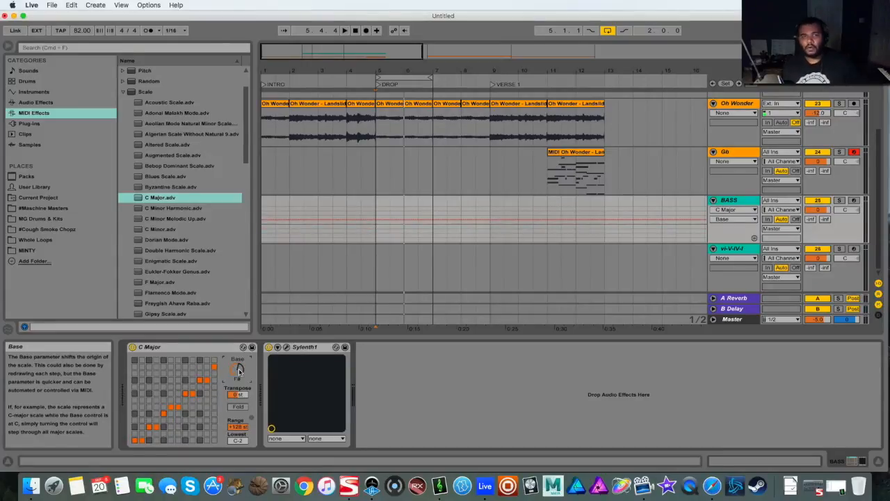
click(732, 210)
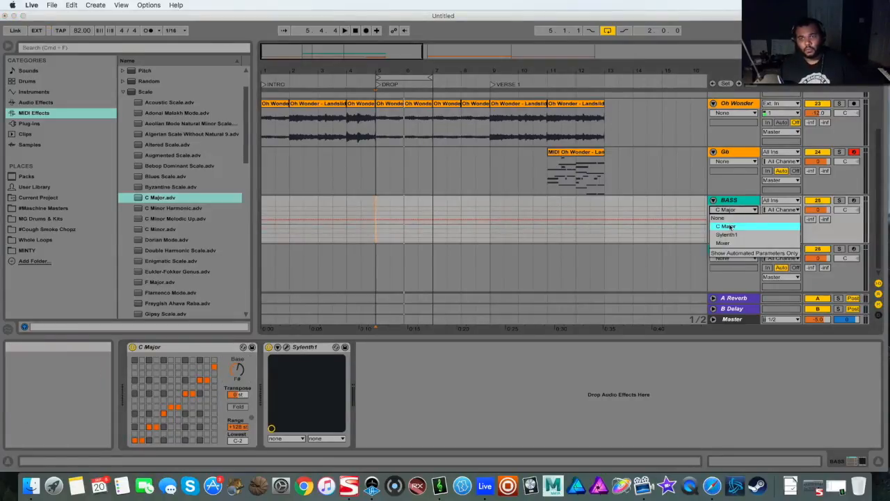
click(728, 218)
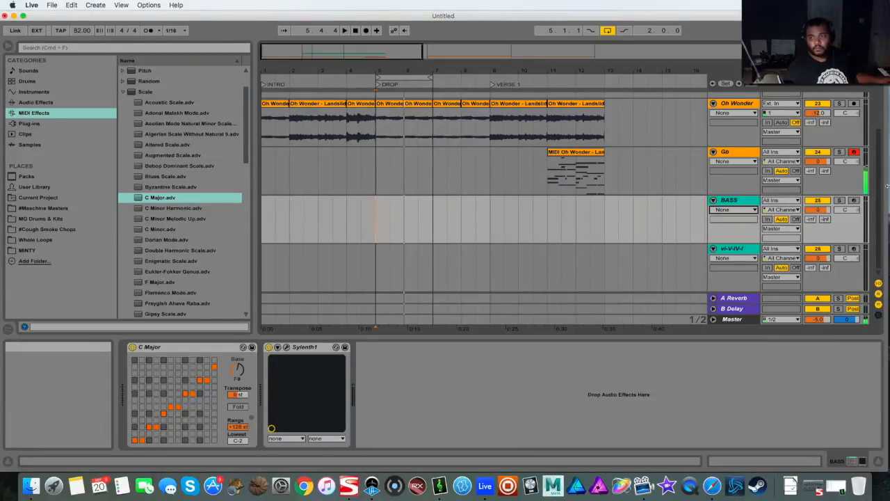
click(854, 201)
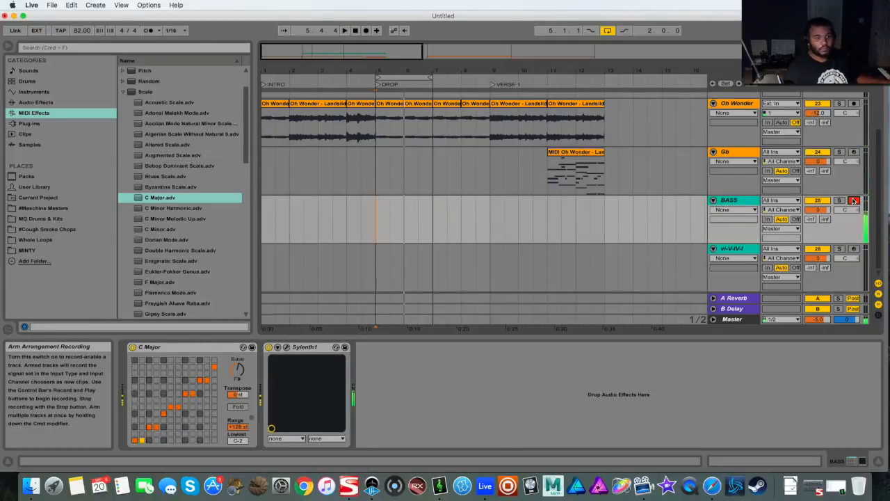
Add a Pitch MIDI effect before the scale effect on the BASS track and set it to -6 st
click(125, 93)
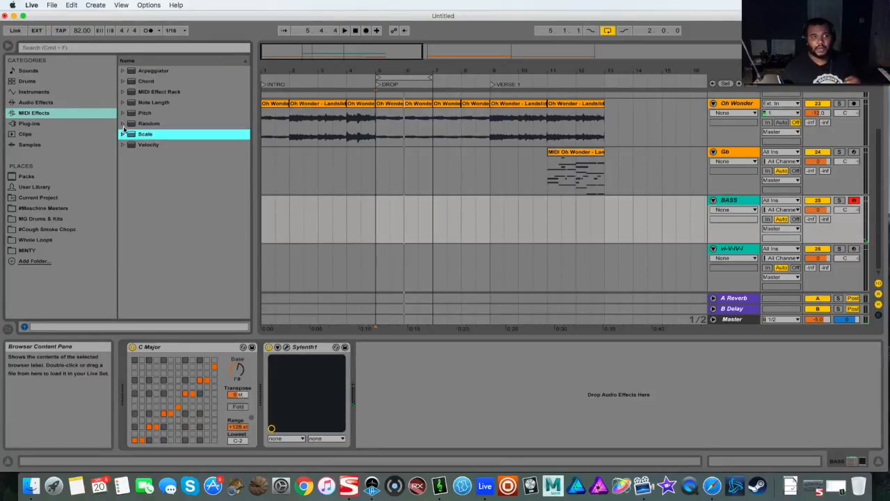
click(123, 112)
drag(126, 312, 129, 376)
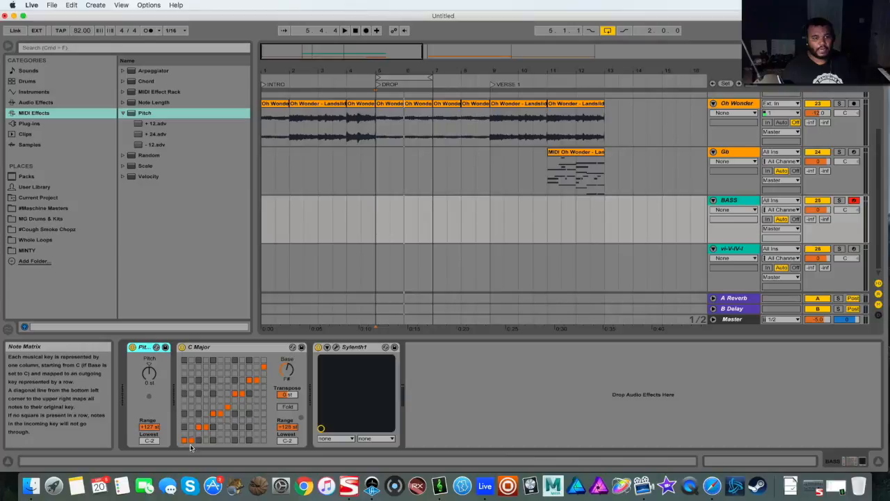
click(149, 373)
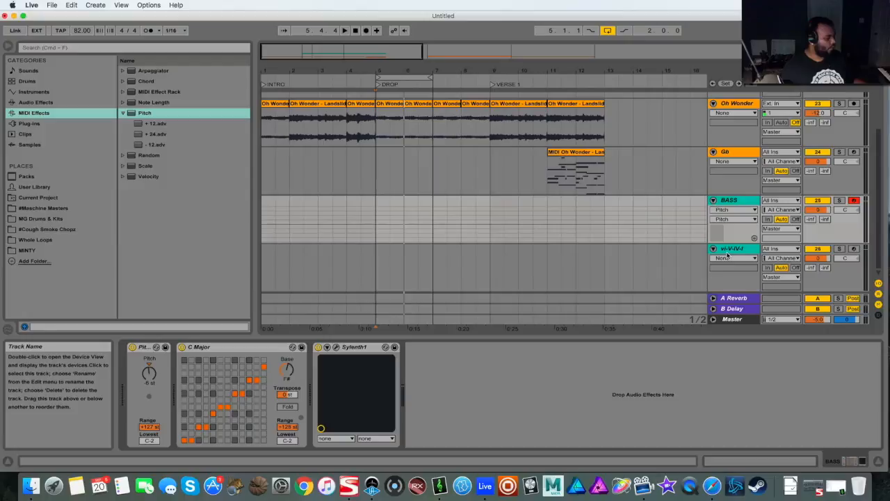
Record a two-bar bass line on the BASS track from bar 5 and consolidate the recorded clip
click(366, 30)
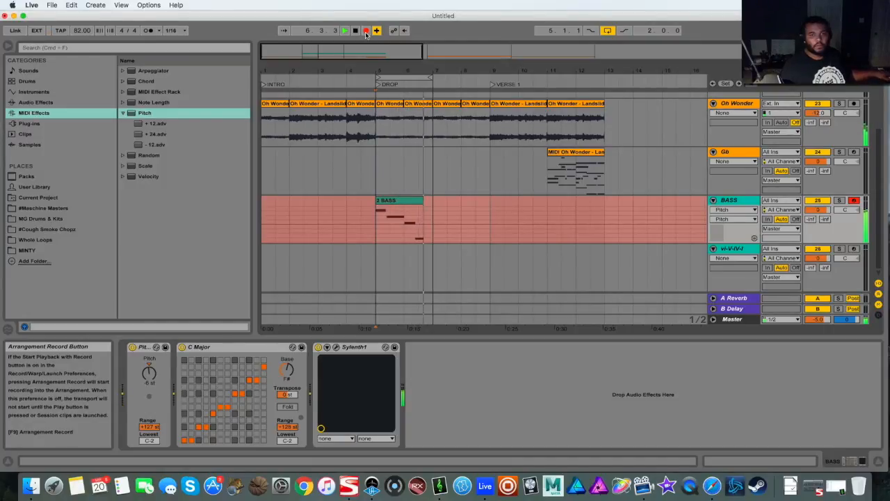
click(366, 30)
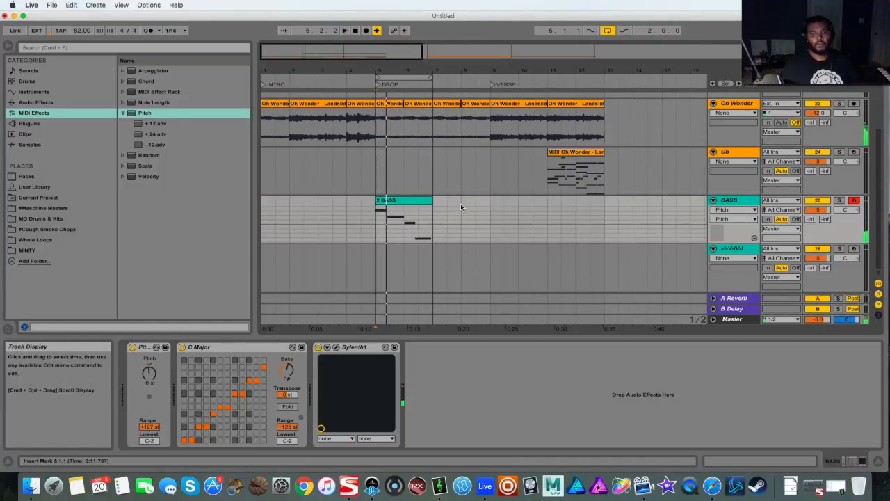
key(space)
click(393, 208)
right_click(391, 202)
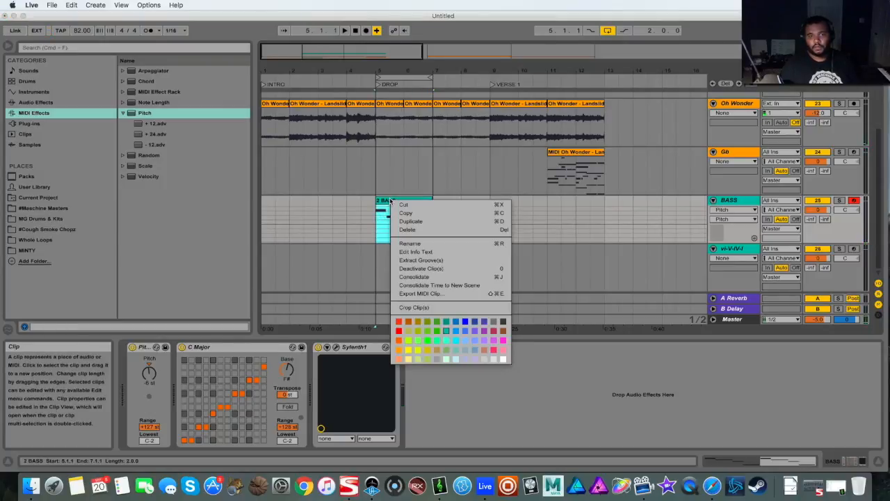
click(414, 277)
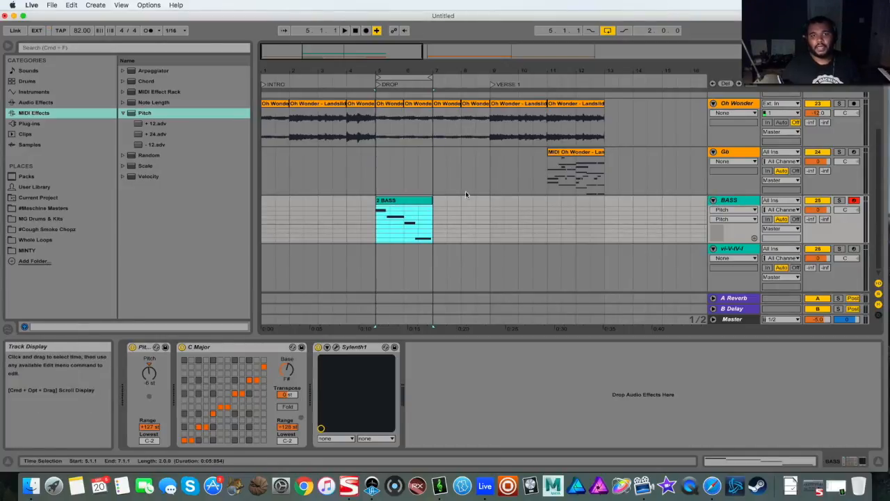
Quantize all notes in the two-bar BASS clip and extend it as a looping clip to bar 9
double_click(391, 201)
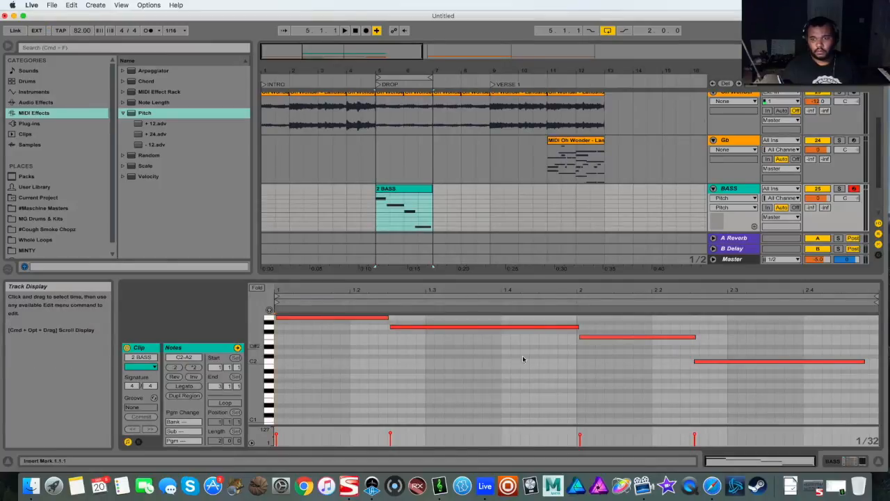
click(540, 384)
key(space)
key(super+a)
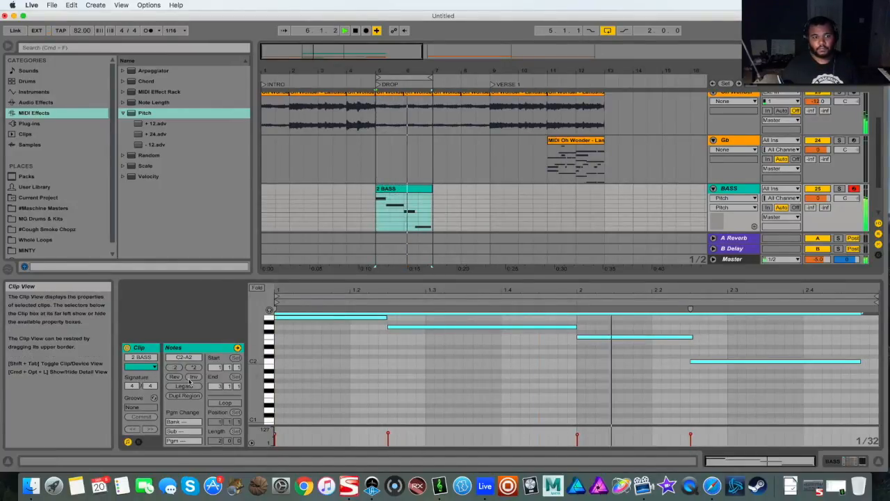
click(225, 403)
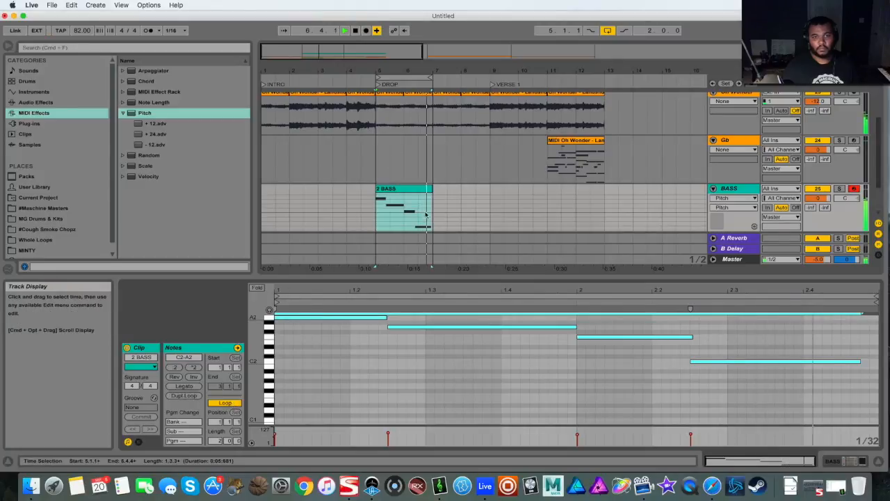
drag(431, 186, 491, 186)
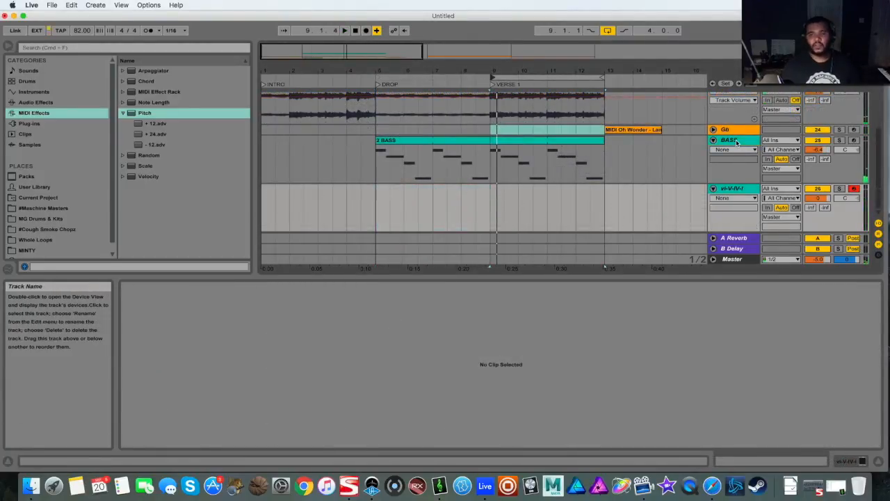
Copy the C Major scale effect from the BASS track onto the vi-V-IV-I track ahead of Play
click(737, 142)
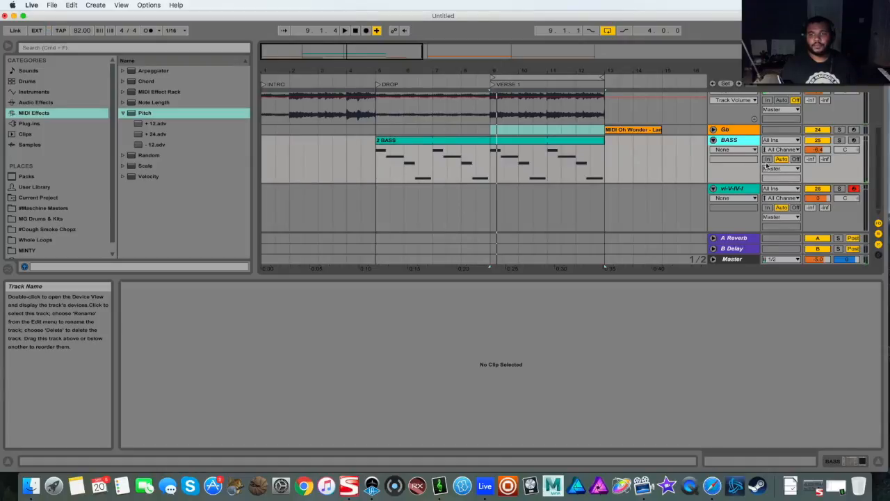
click(840, 462)
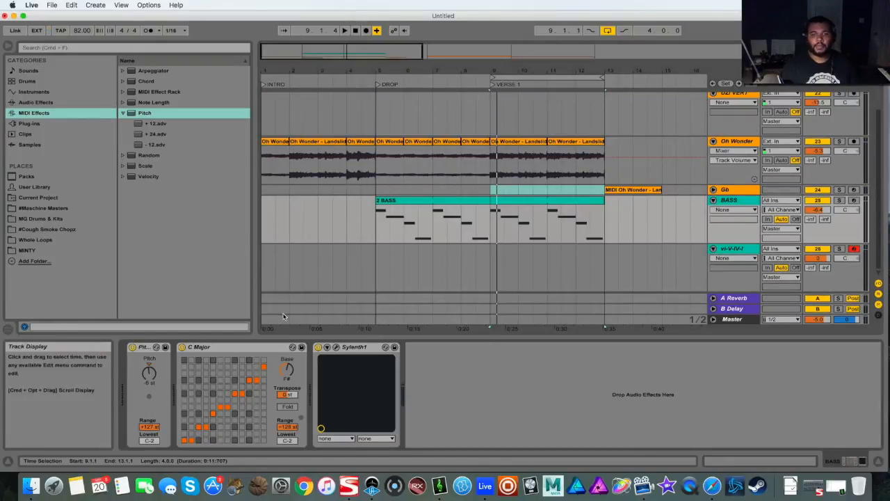
click(745, 249)
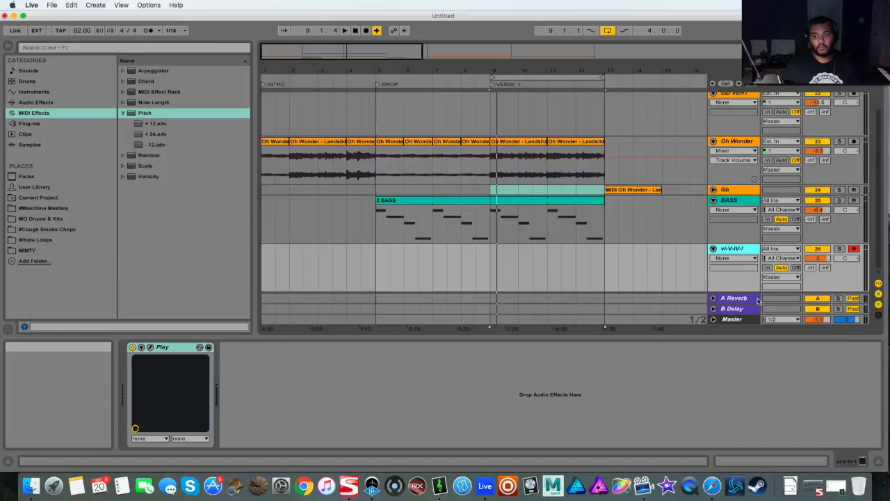
click(732, 204)
click(236, 348)
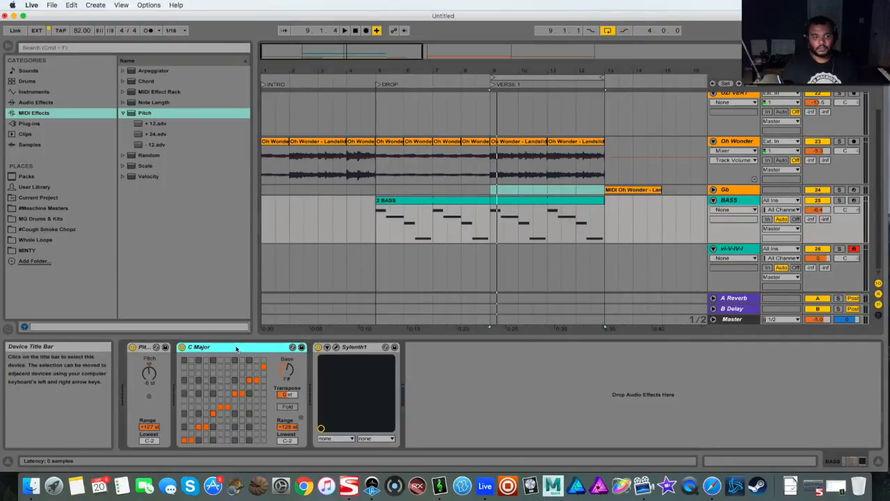
click(738, 249)
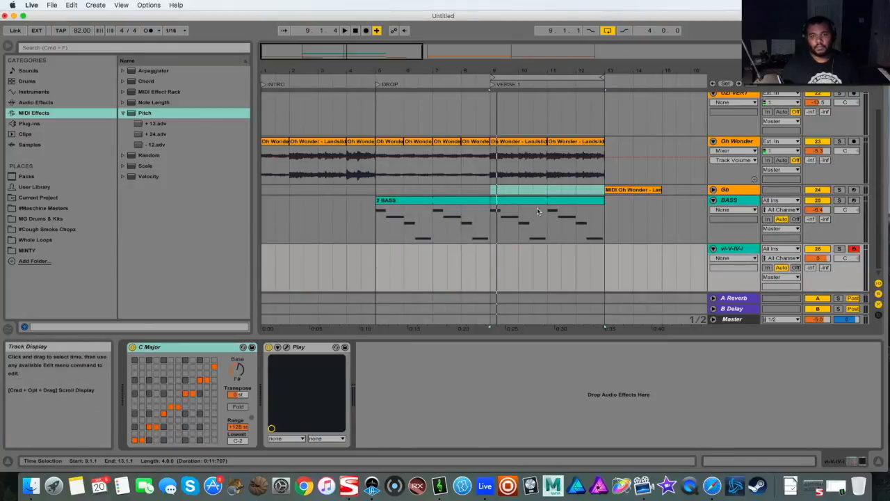
Copy the Pitch effect from the BASS track onto the vi-V-IV-I track, ahead of its C Major scale effect
click(732, 202)
click(144, 346)
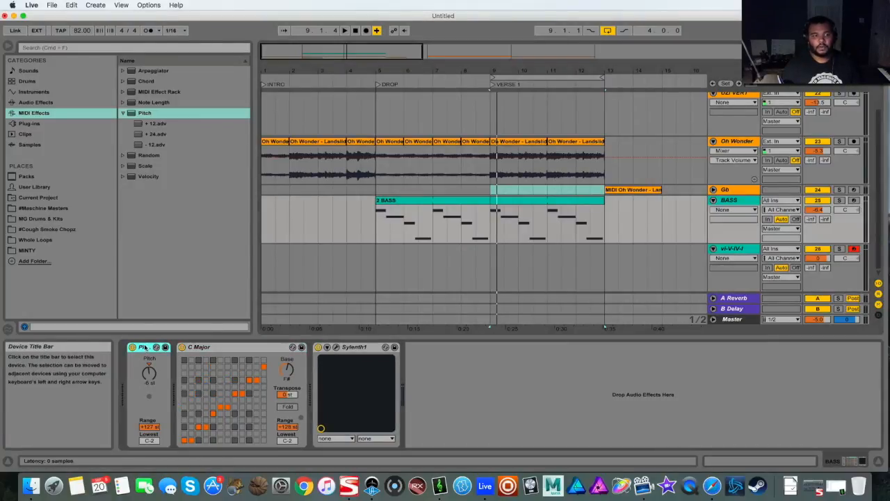
drag(145, 347, 733, 248)
click(139, 361)
drag(139, 361, 275, 340)
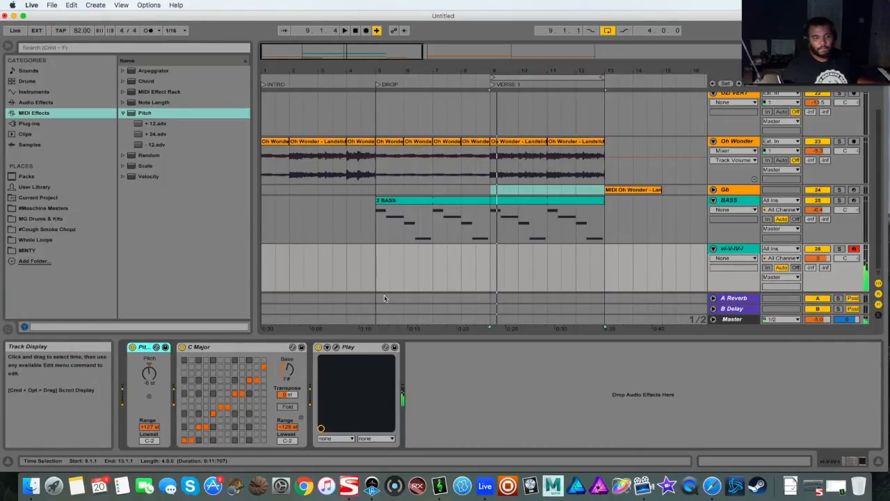
Play the four-bar VERSE 1 loop with the vi-V-IV-I track selected to audition chords over it
key(space)
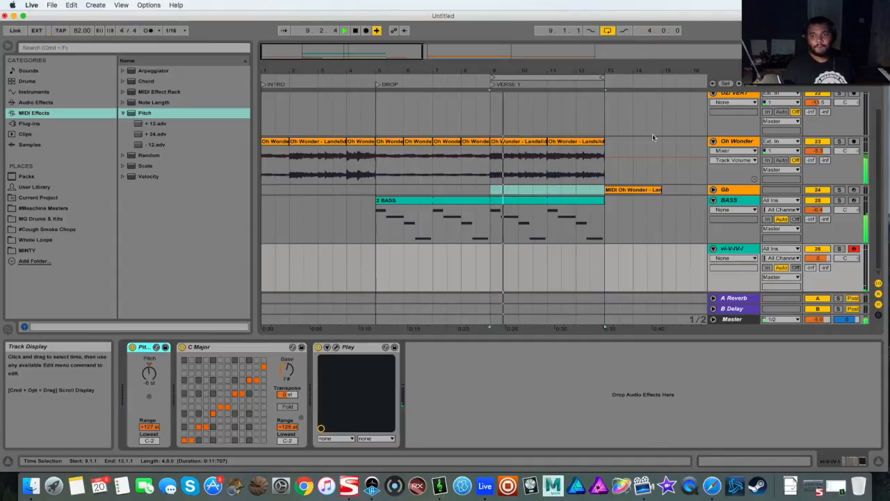
click(729, 254)
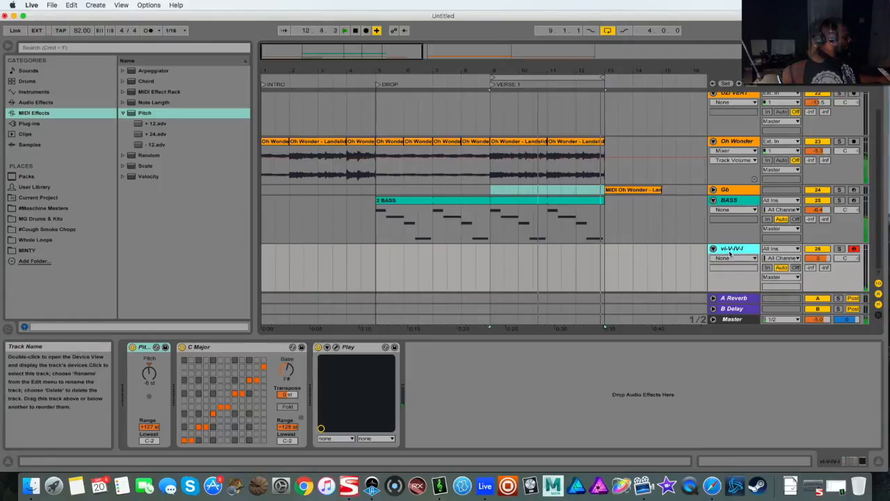
key(space)
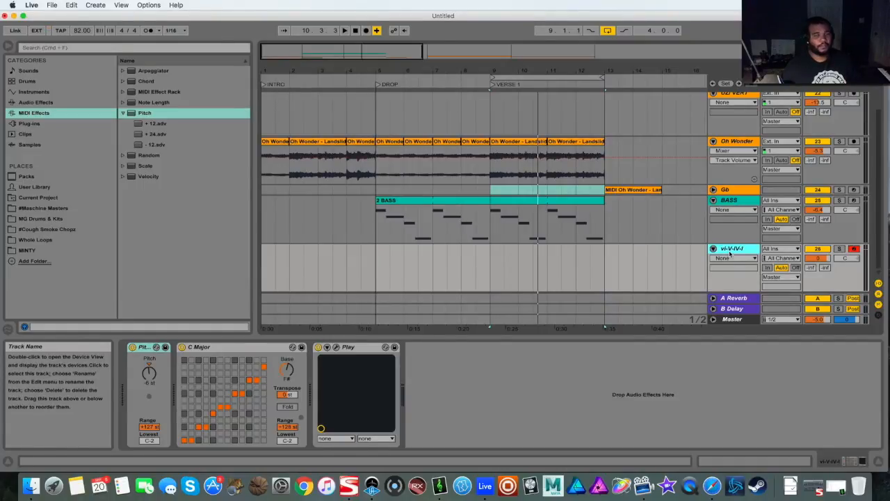
Record a piano chord part on the vi-V-IV-I track from bar 9 and close the Play instrument window
click(366, 31)
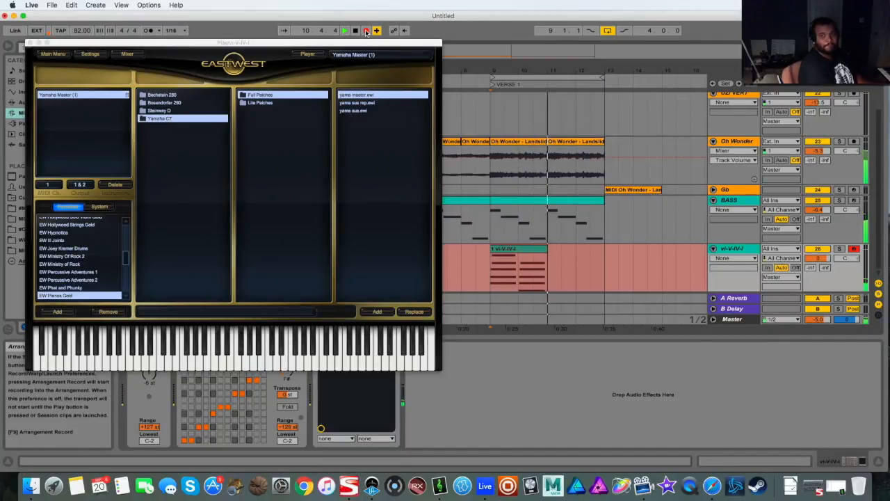
click(357, 31)
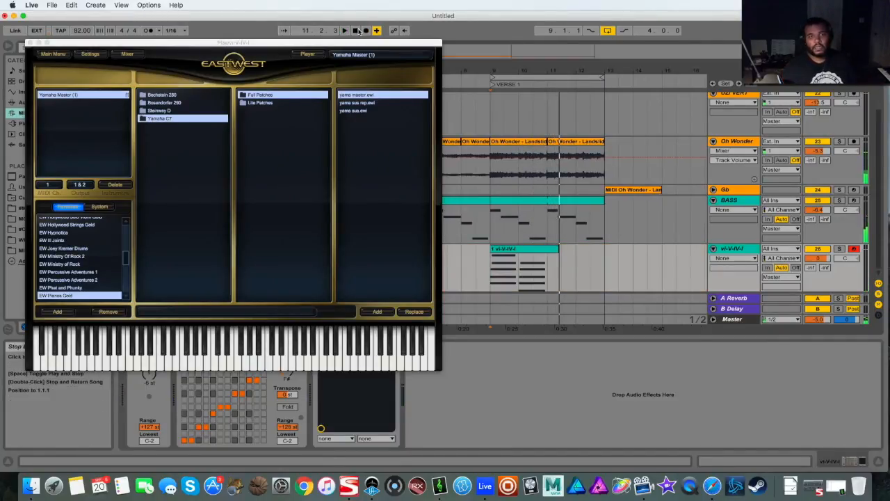
click(358, 31)
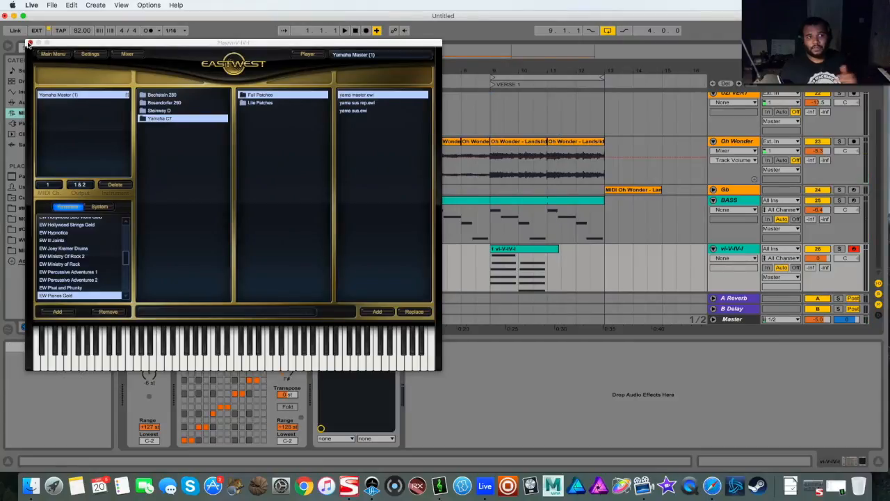
click(29, 44)
Trim the recorded vi-V-IV-I clip to two bars, ending at bar 11, and consolidate it
drag(559, 248, 507, 265)
click(507, 265)
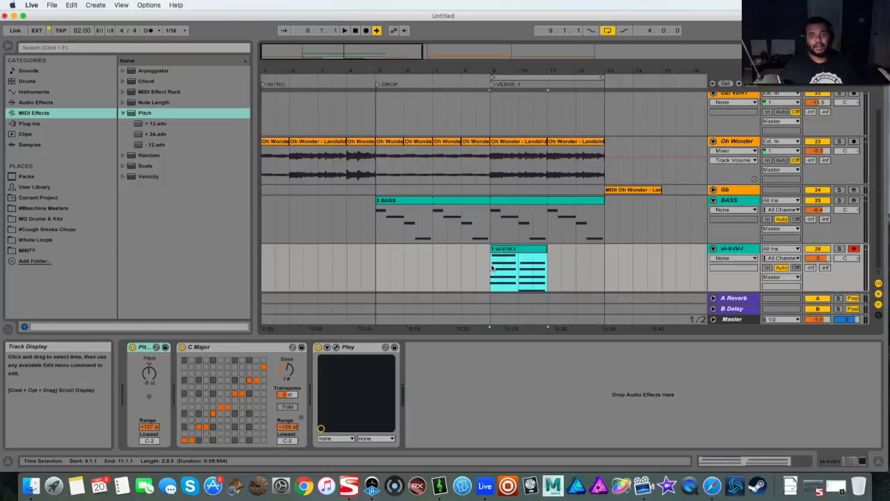
right_click(519, 252)
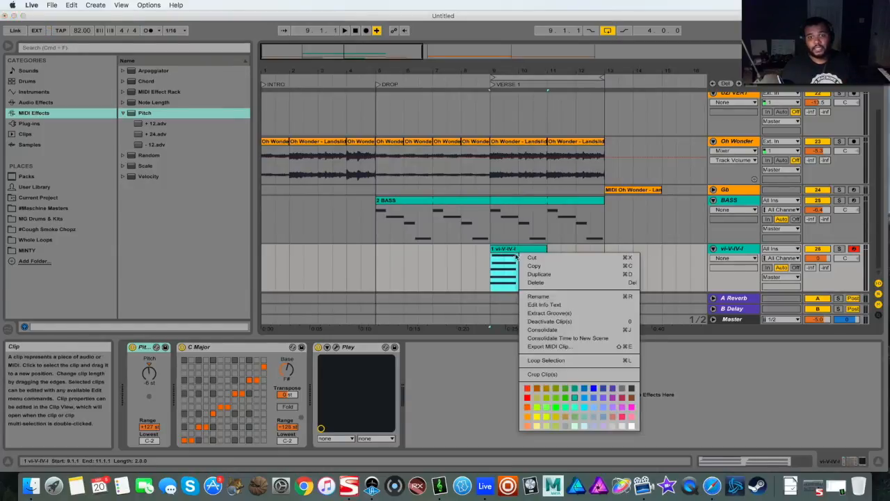
click(546, 330)
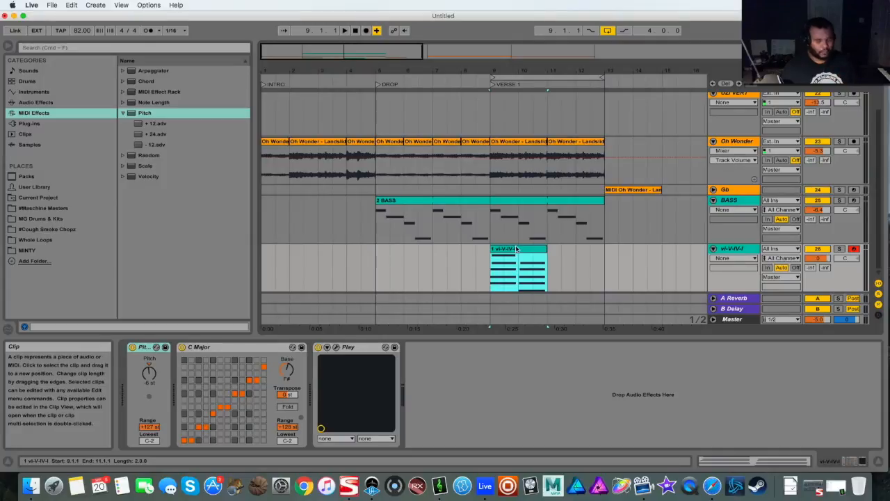
Duplicate the vi-V-IV-I clip to bar 11 and play the loop from bar 9, checking the track levels in the mixer
drag(515, 249, 572, 249)
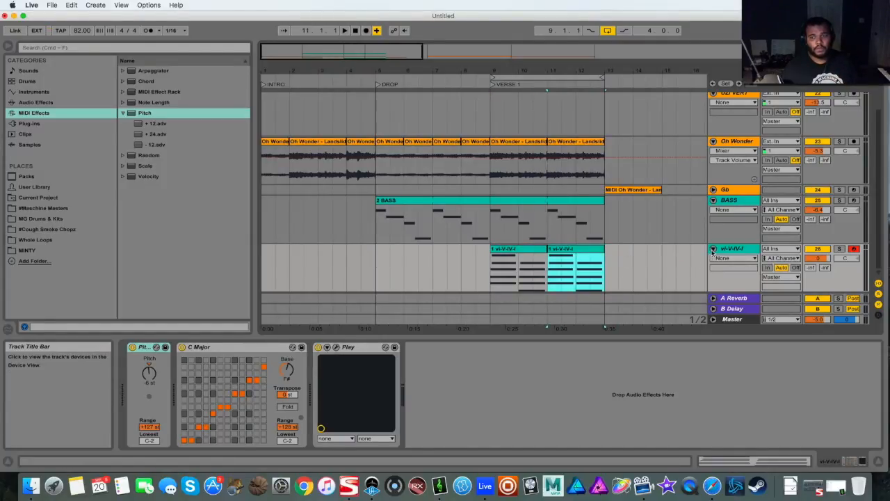
click(492, 265)
key(space)
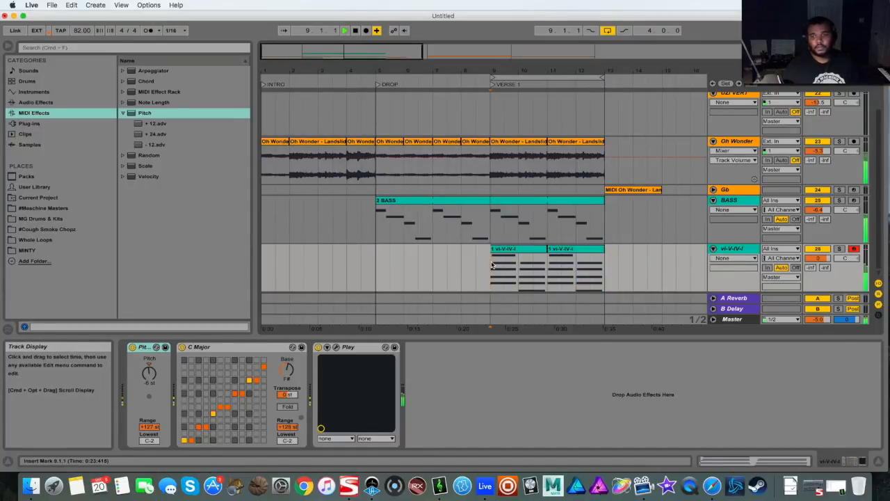
key(Tab)
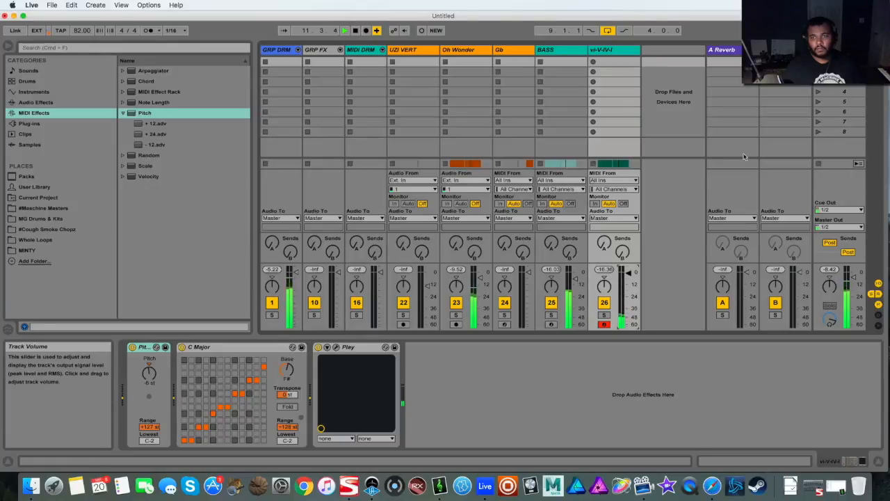
click(878, 48)
Extend the arrangement loop back to DROP at bar 5 and add a teal MIDI track below vi-V-IV-I
drag(492, 77, 379, 76)
scroll(413, 196, up, 2)
right_click(731, 278)
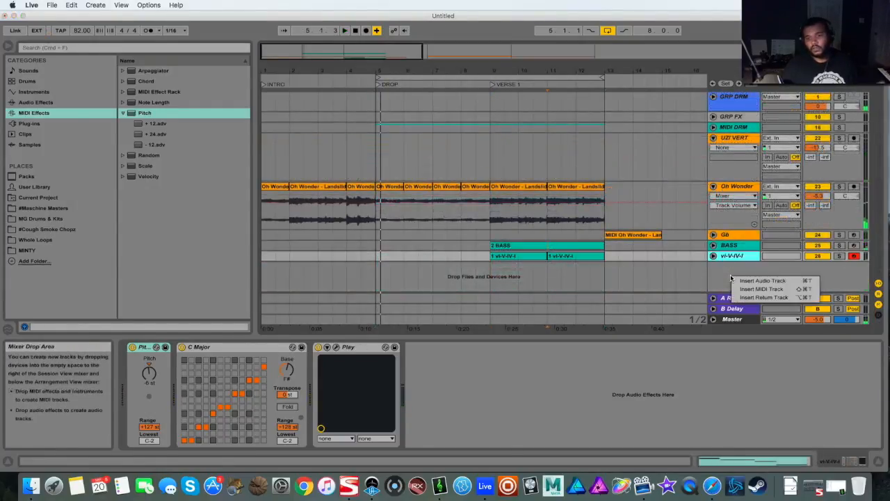
click(748, 289)
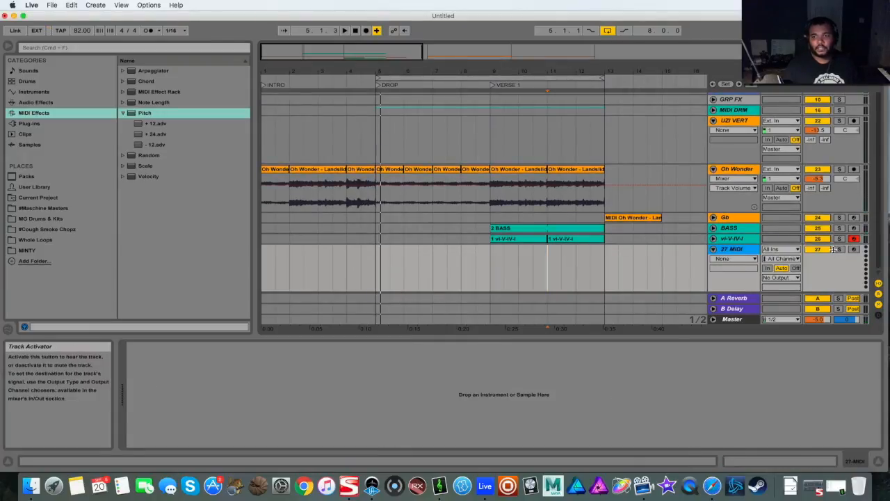
right_click(746, 252)
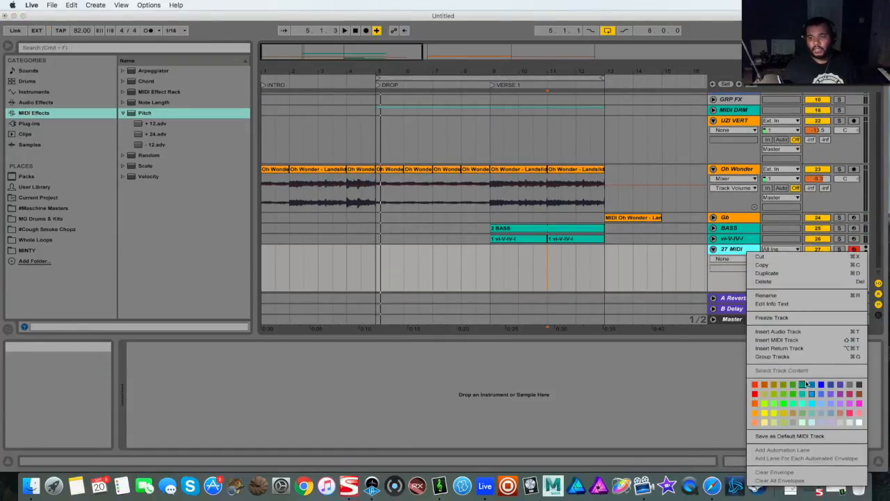
click(806, 395)
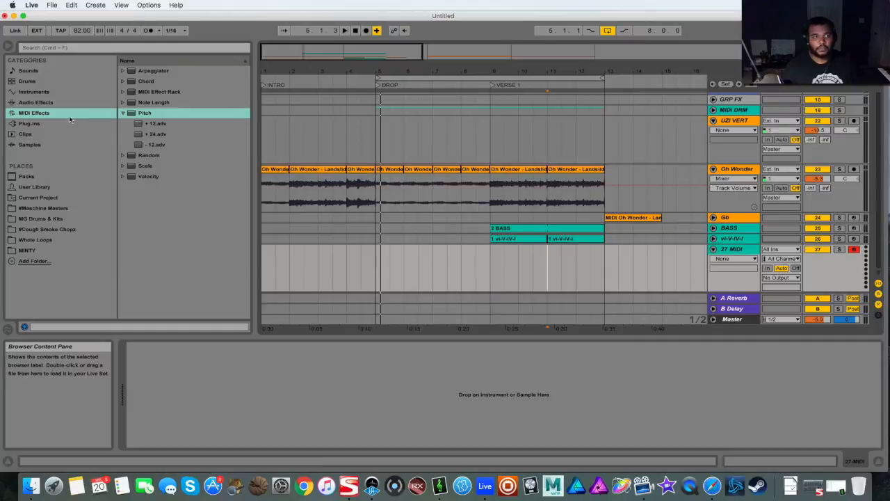
Load the Sylenth1 Audio Unit on the new MIDI track and rename the track LEAD, with its automation hidden
click(104, 123)
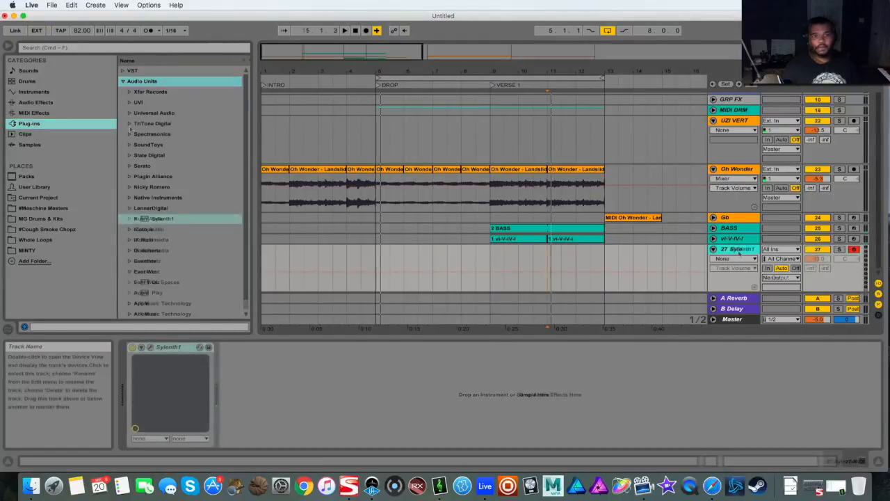
right_click(727, 251)
click(781, 296)
text(LEAD)
key(Return)
click(741, 259)
click(718, 267)
Copy the C Major scale effect from vi-V-IV-I to LEAD ahead of Sylenth1, and show the vi-V-IV-I devices again
click(736, 238)
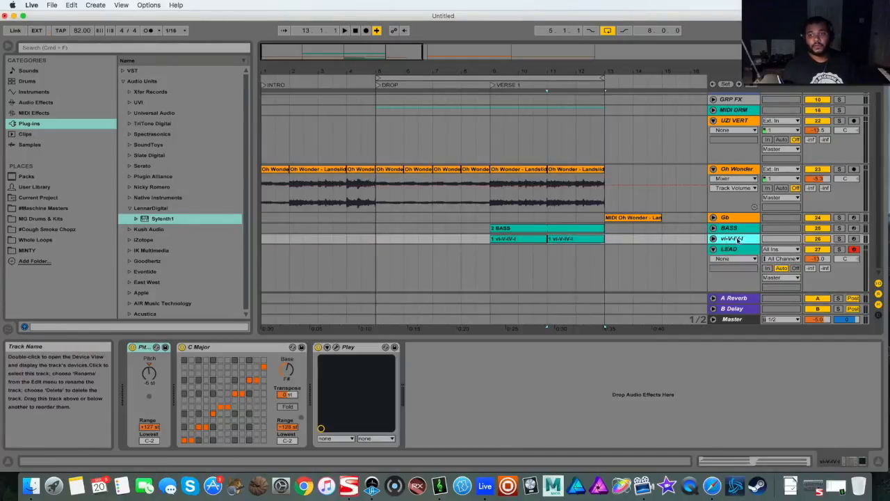
click(208, 346)
drag(222, 349, 731, 255)
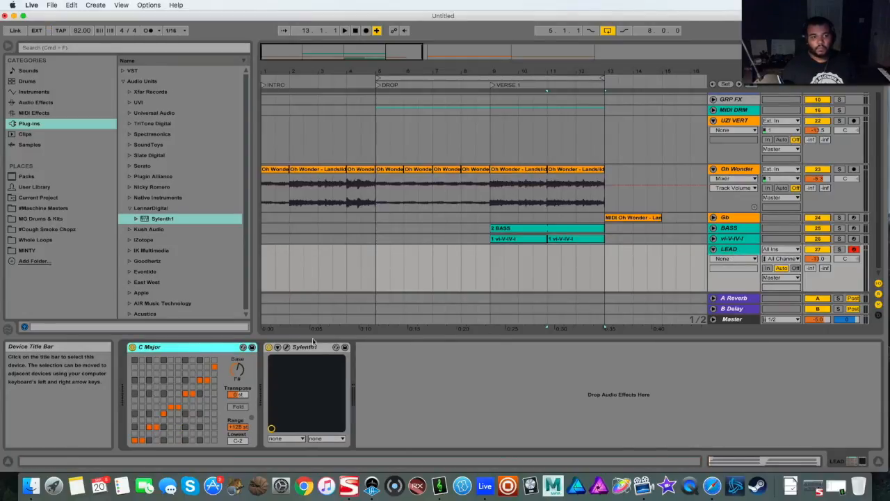
click(748, 237)
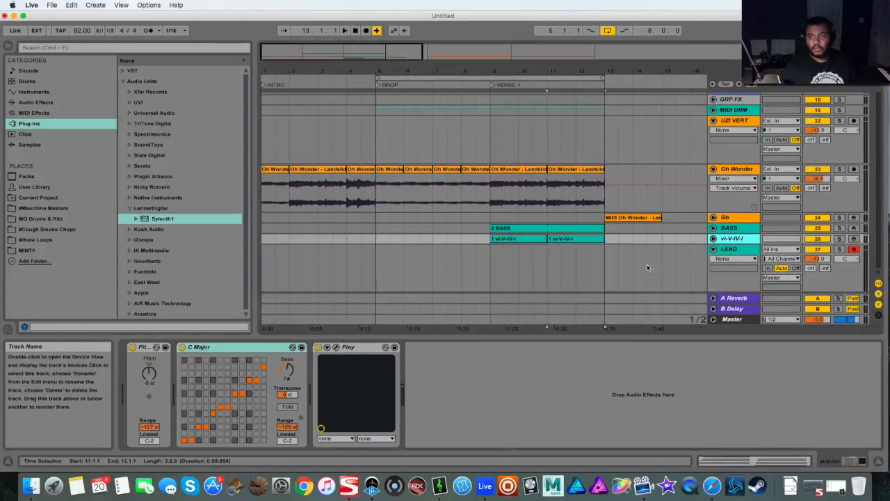
Copy the Pitch effect from vi-V-IV-I to the LEAD track and place it ahead of C Major
click(142, 350)
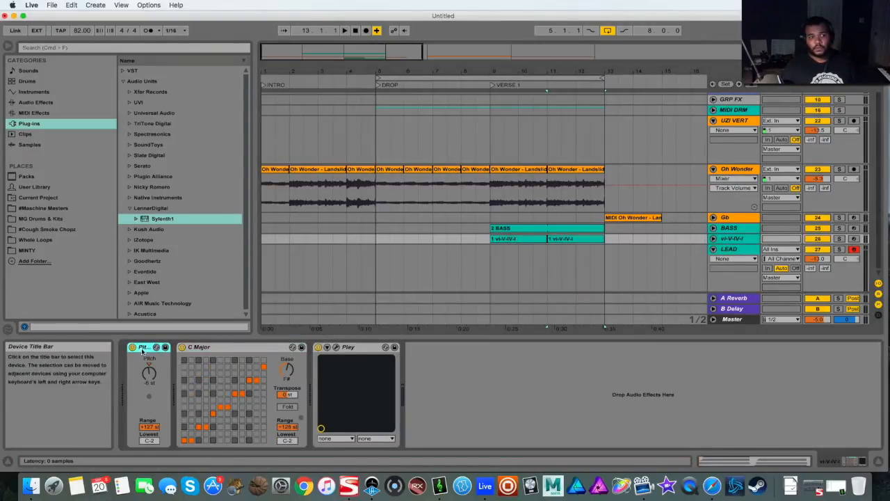
click(731, 253)
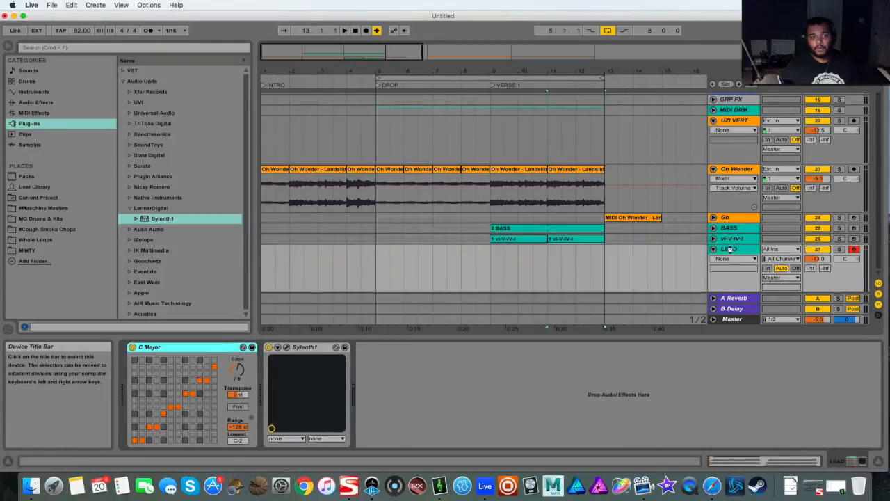
key(super+v)
drag(278, 347, 144, 365)
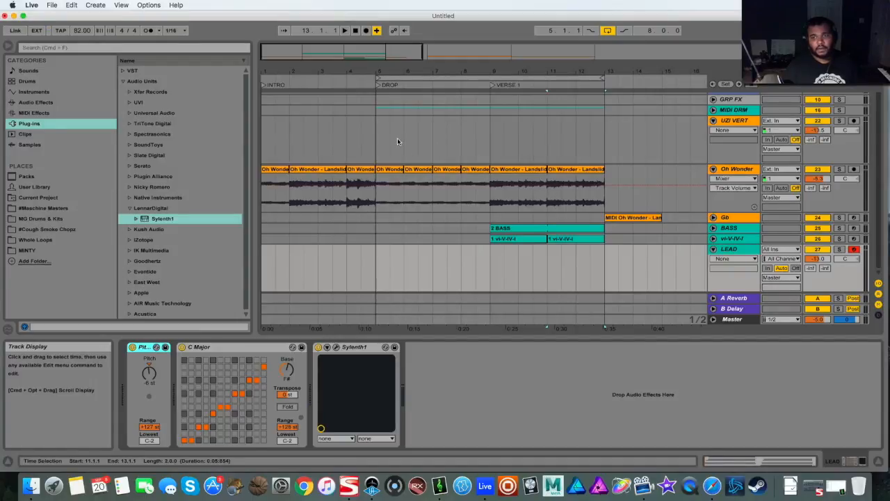
Shorten the arrangement loop to start at VERSE 1 on bar 9 and record a melody on LEAD
drag(377, 78, 492, 78)
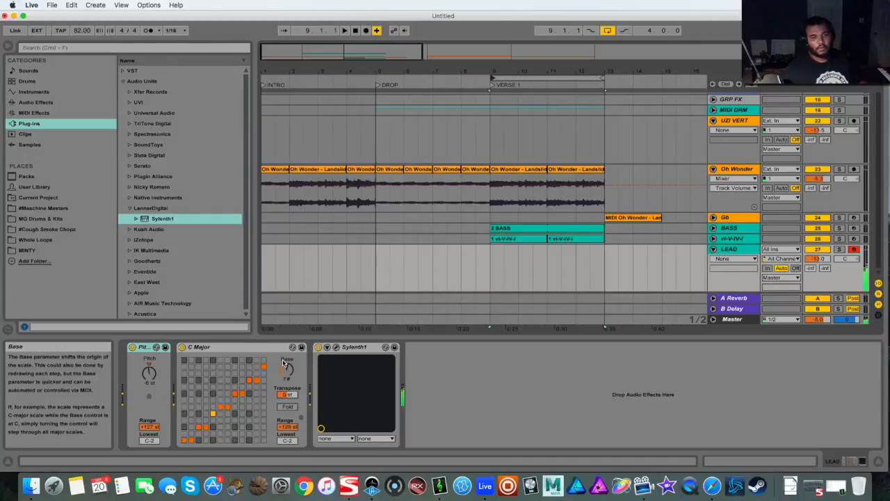
click(366, 30)
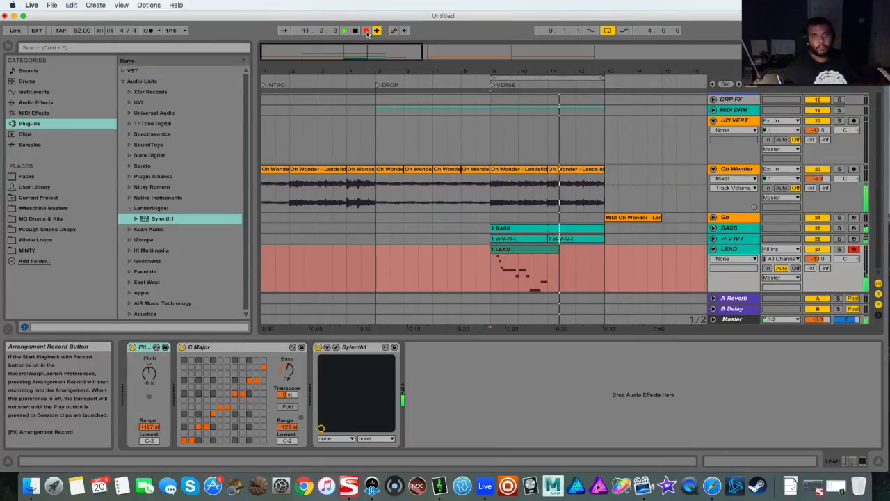
click(367, 31)
click(368, 30)
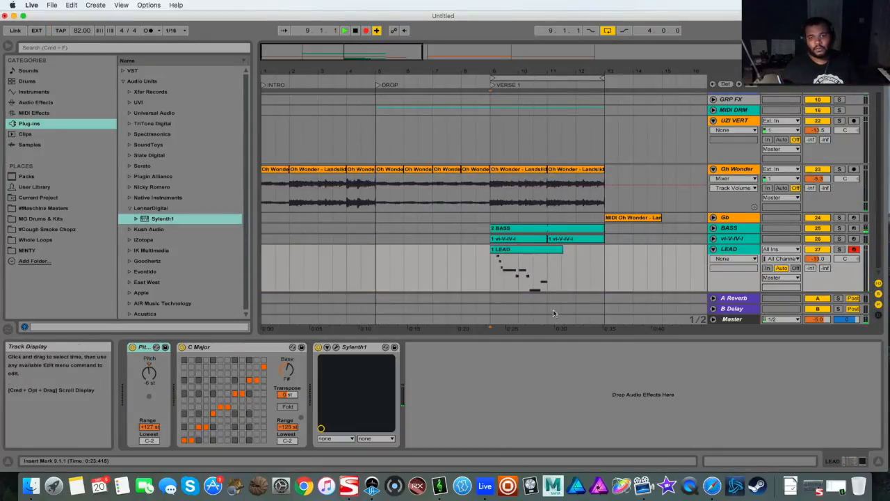
Trim the recorded LEAD clip to end at bar 11 and duplicate it to fill bars 11 to 13
drag(561, 251, 547, 252)
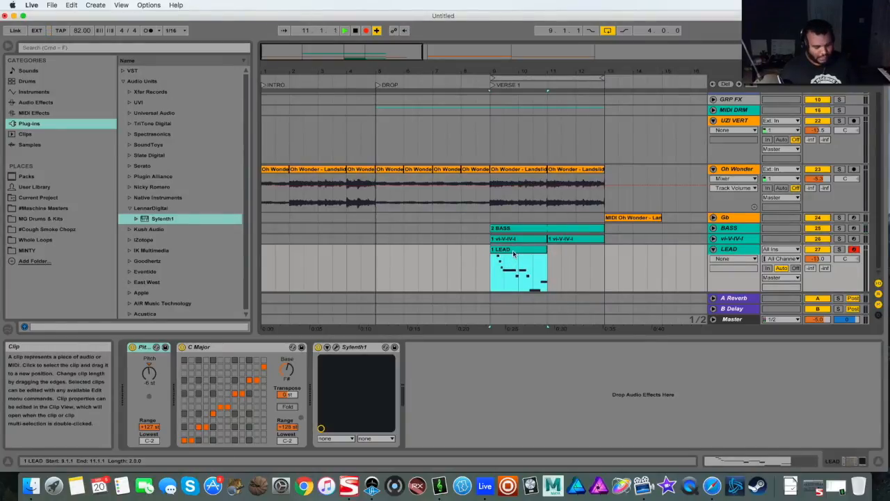
key(super+d)
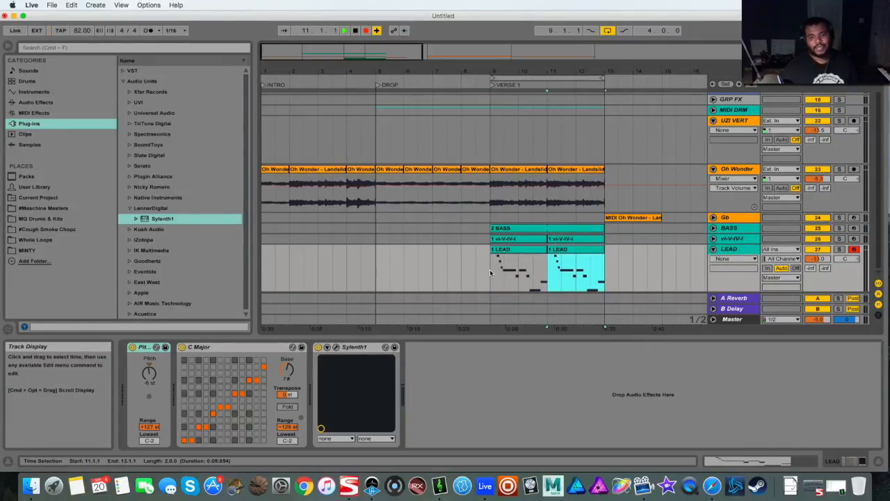
click(491, 273)
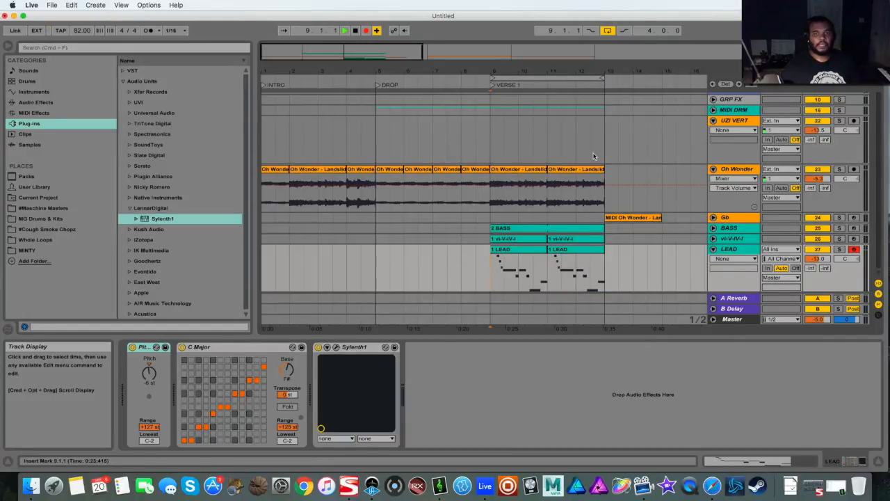
Hide the Oh Wonder track's automation and set the playback start to bar 9 on LEAD
click(735, 178)
click(735, 184)
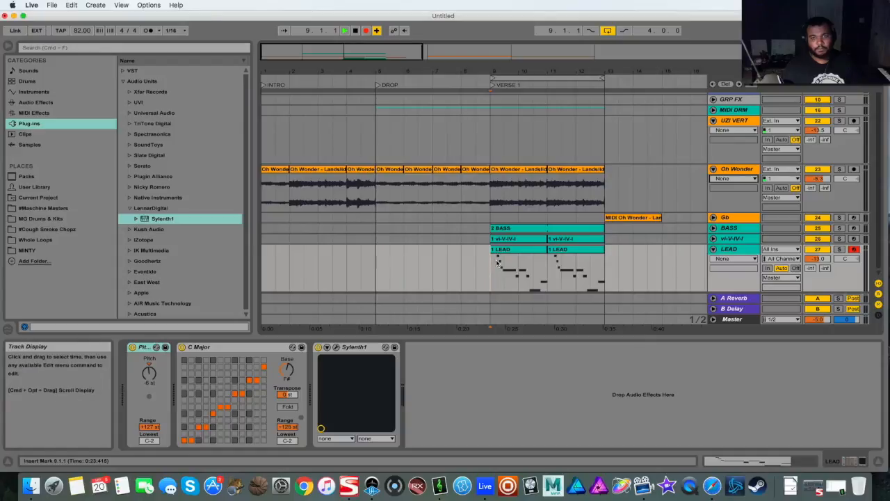
click(527, 80)
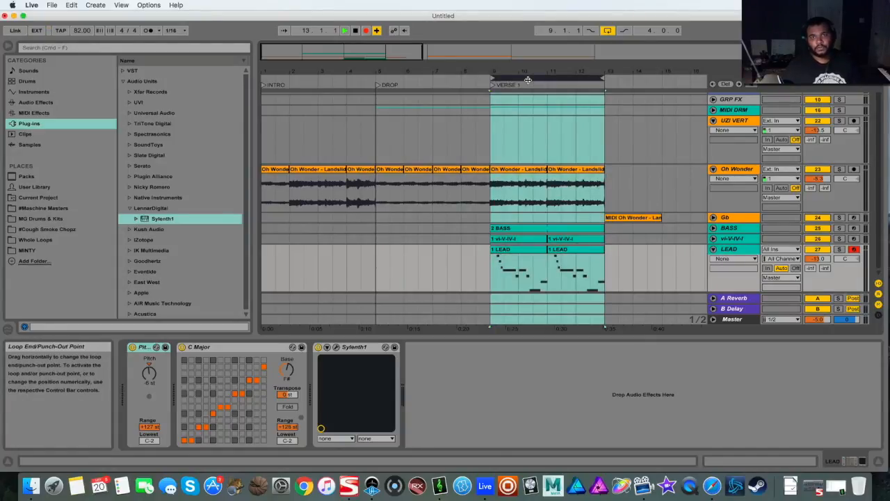
click(490, 279)
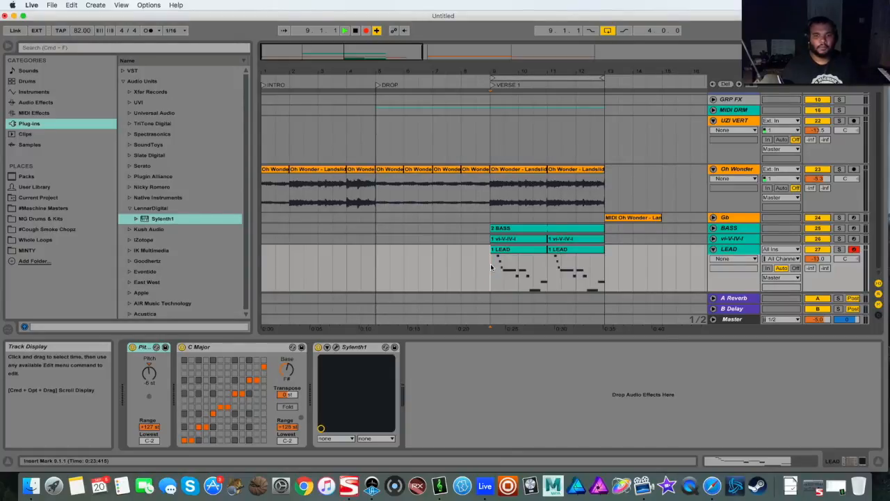
Play the loop from bar 9 and balance LEAD's track volume in the mixer
key(space)
click(878, 57)
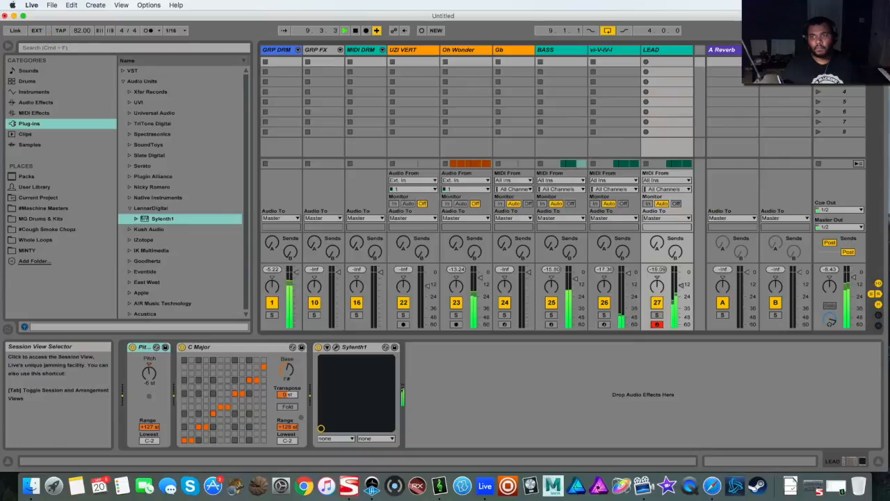
drag(682, 286, 682, 284)
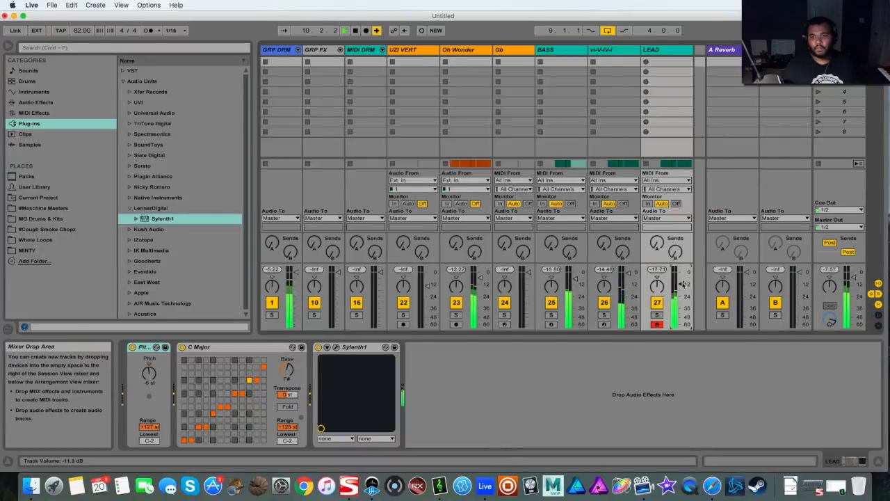
drag(673, 292, 674, 299)
key(space)
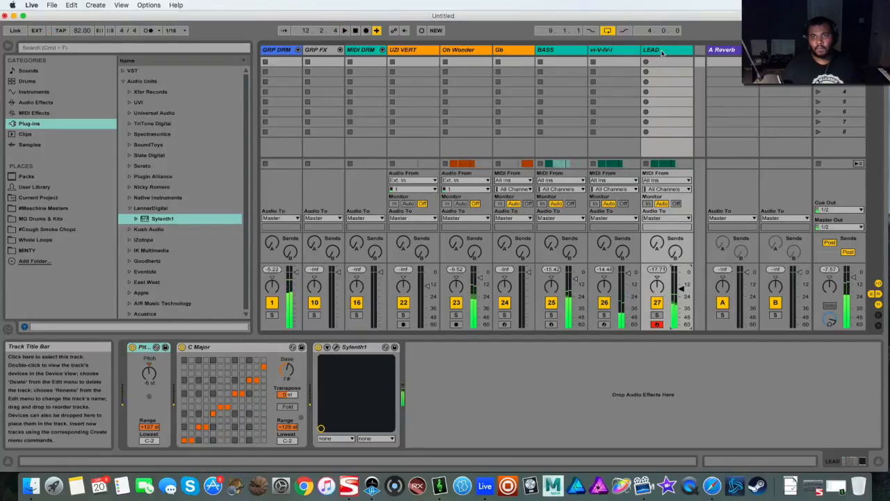
Load the Goodhertz Ghz Trem Control Audio Unit on LEAD after Sylenth1
click(35, 113)
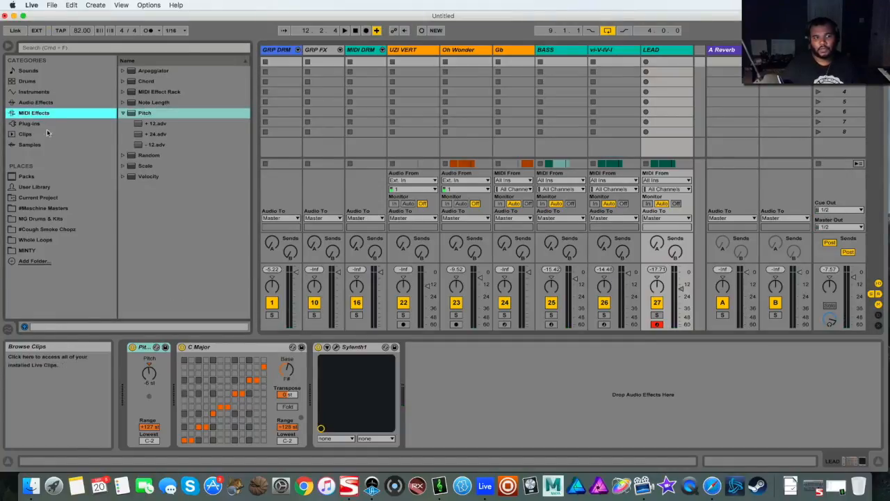
click(29, 123)
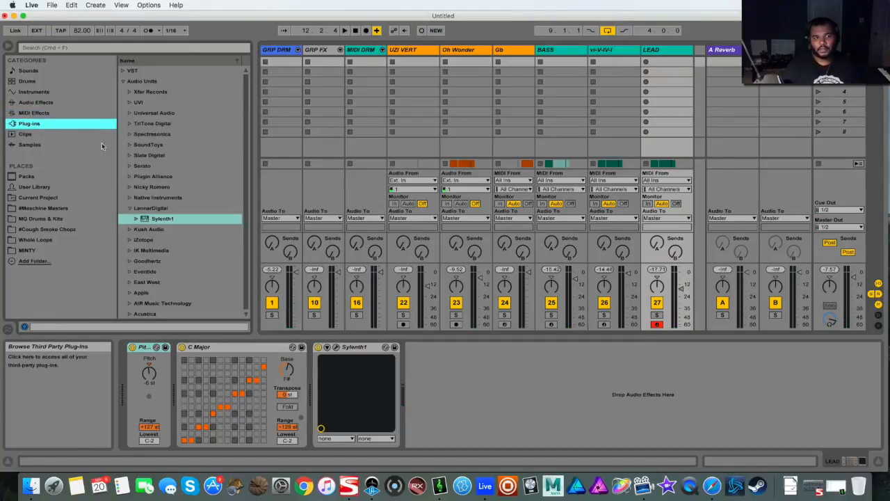
click(129, 259)
click(187, 240)
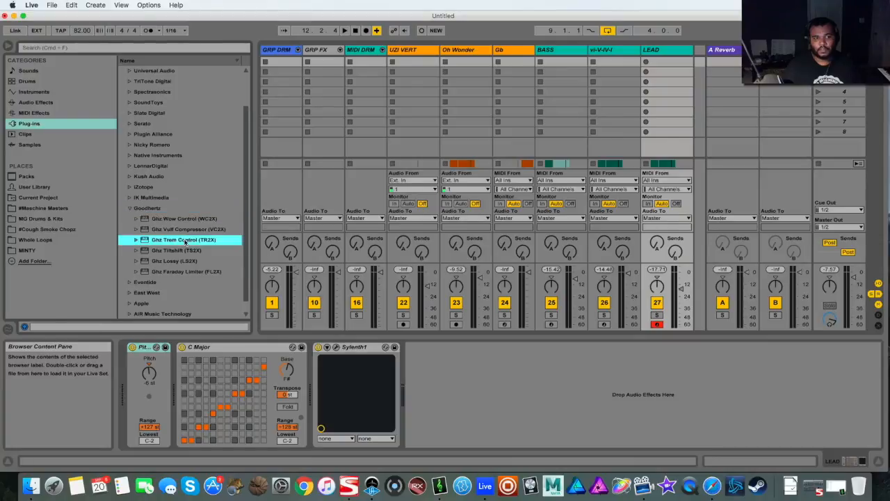
drag(494, 360, 510, 369)
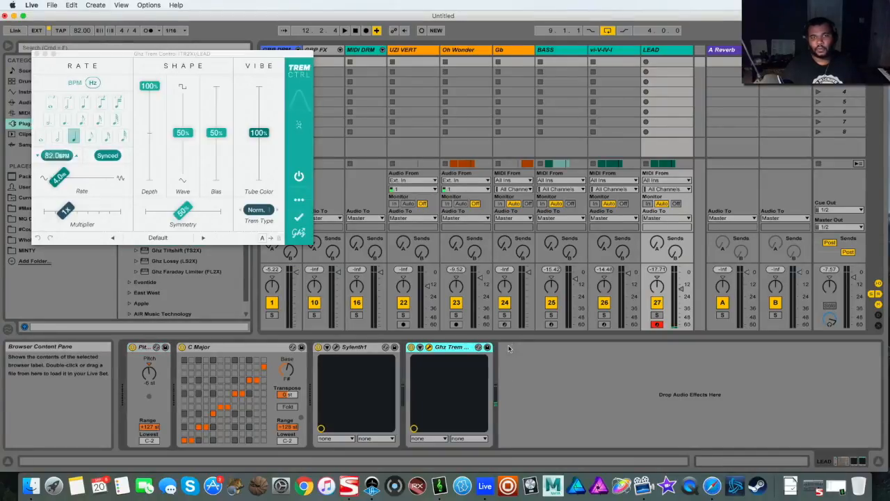
Browse the Trem Control presets, including the Mid/Side and Bizarre groups
click(157, 238)
scroll(82, 175, down, 5)
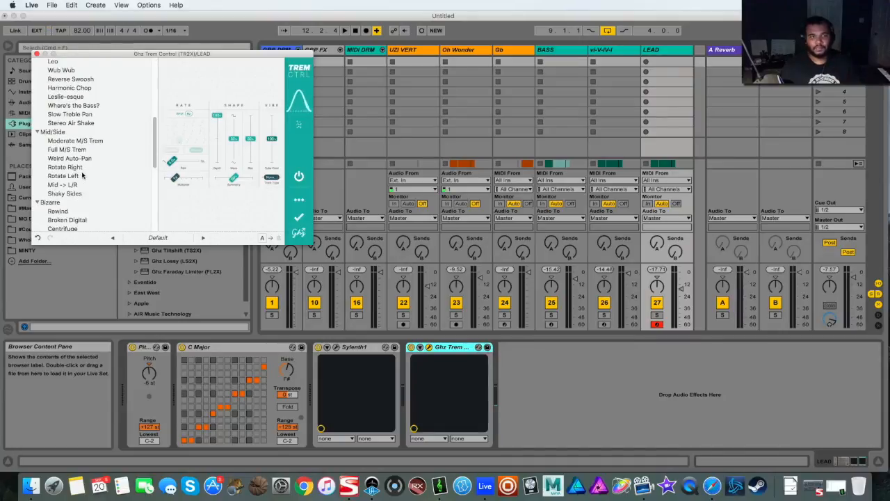
scroll(94, 169, down, 2)
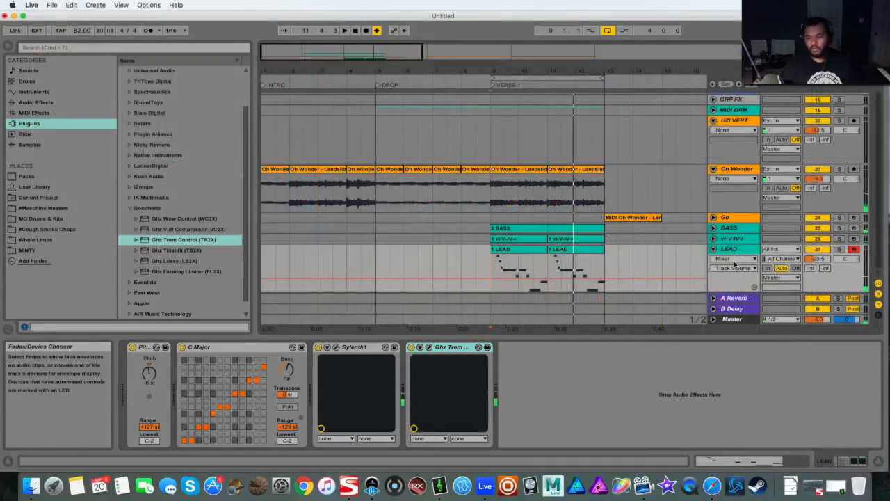
Hide LEAD's automation, extend the arrangement loop back to DROP at bar 5, and play it from there
click(729, 258)
click(734, 266)
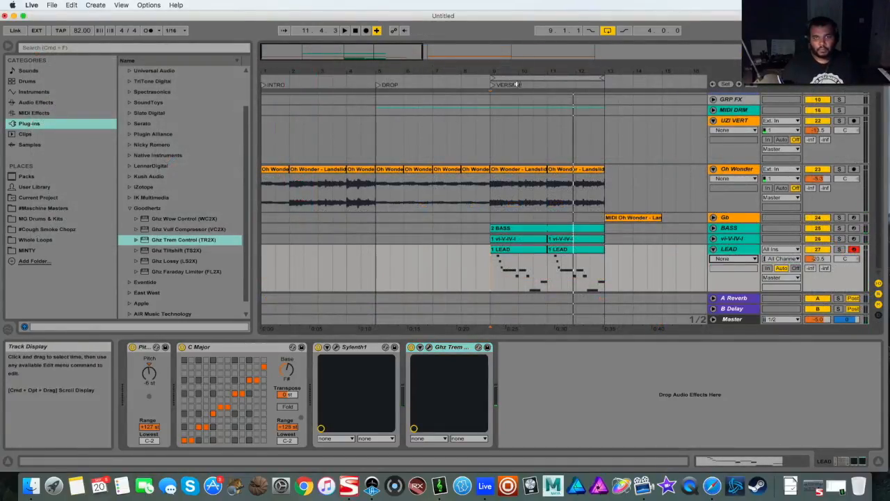
drag(493, 84, 376, 82)
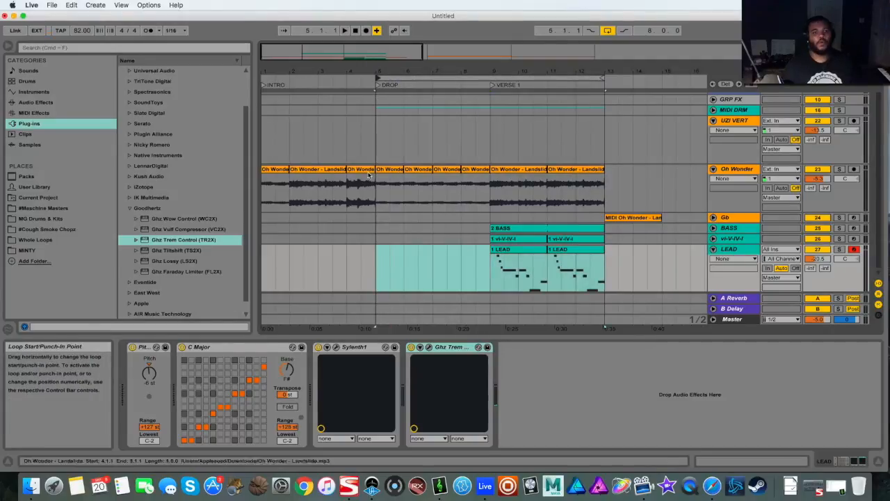
click(372, 273)
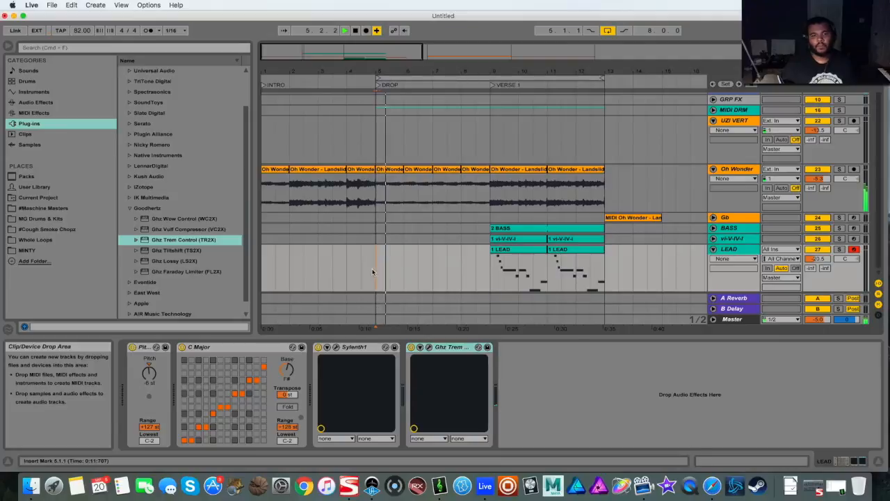
click(713, 111)
click(713, 110)
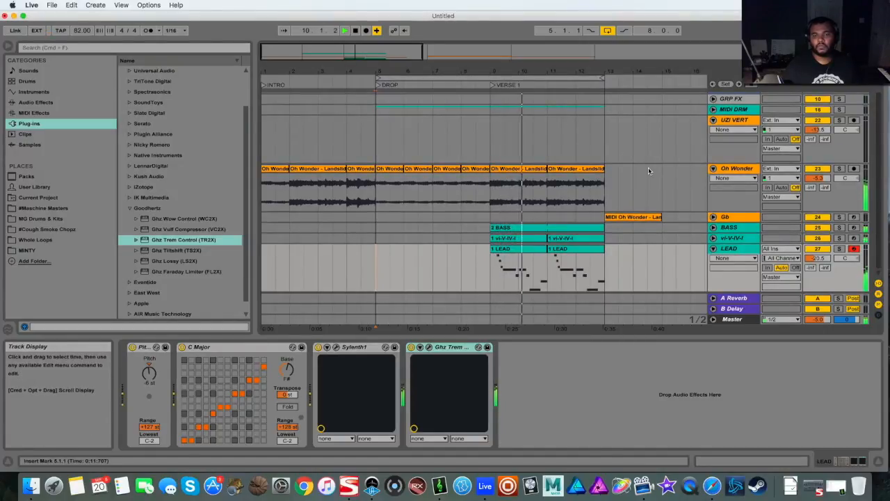
Unfold the vi-V-IV-I track and show its bar 11 clip in the note editor, folded to the used notes
click(715, 237)
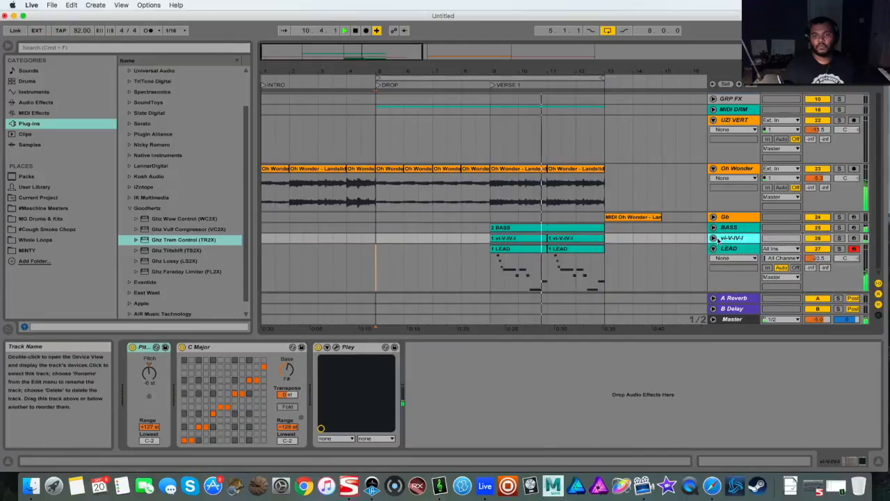
click(713, 238)
click(575, 258)
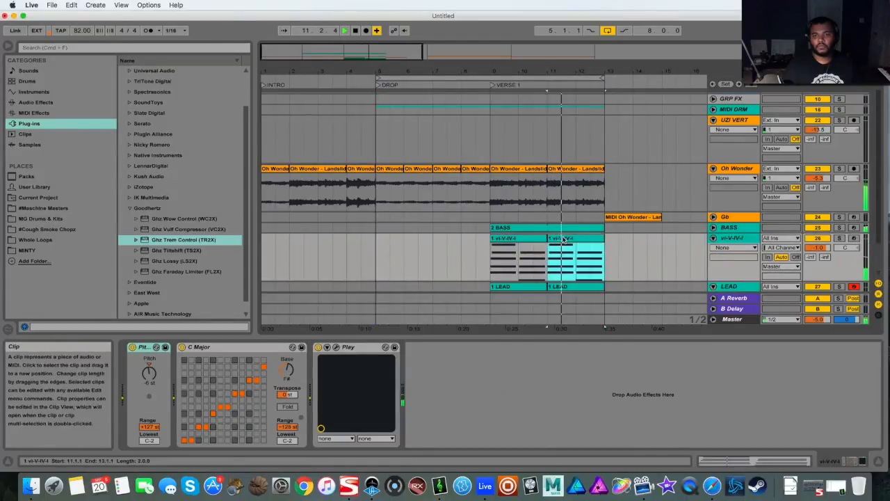
click(777, 460)
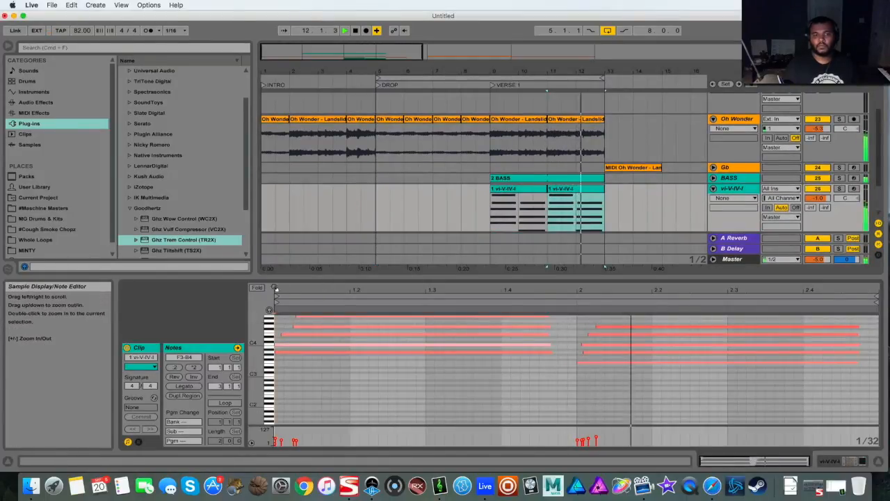
click(257, 287)
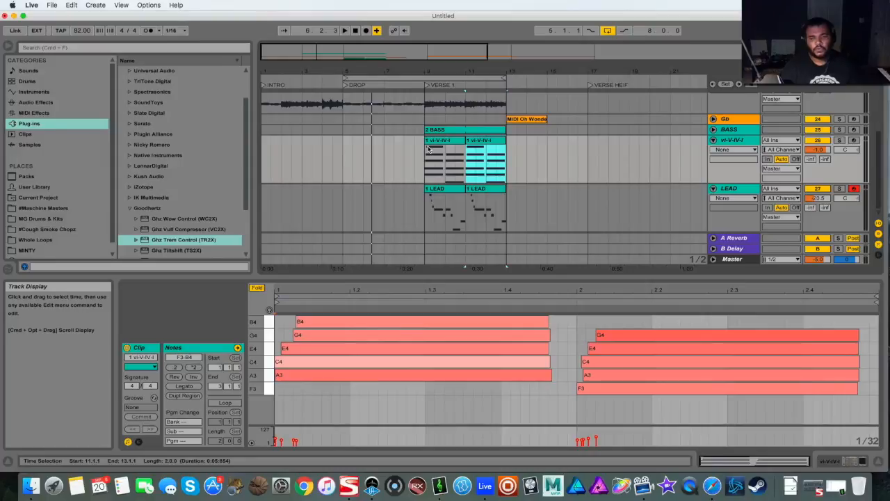
scroll(445, 151, up, 5)
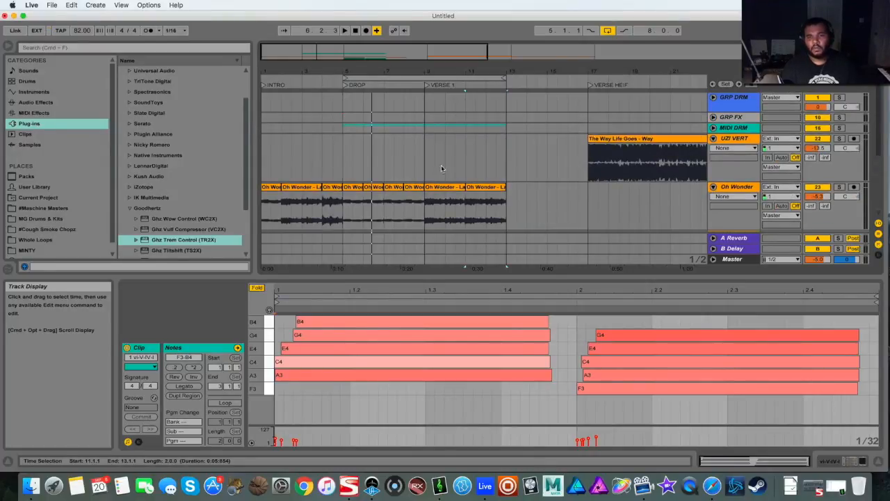